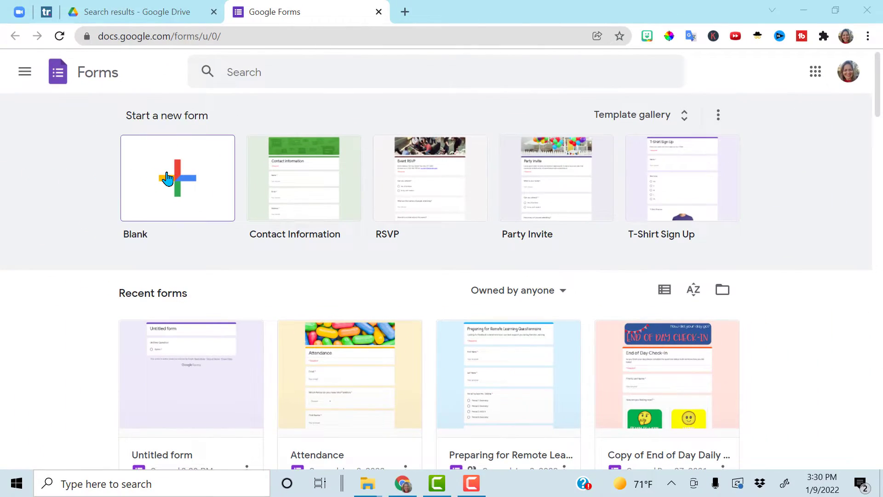
# - Create a new blank form from the Blank tile on the Forms home page
pyautogui.click(167, 178)
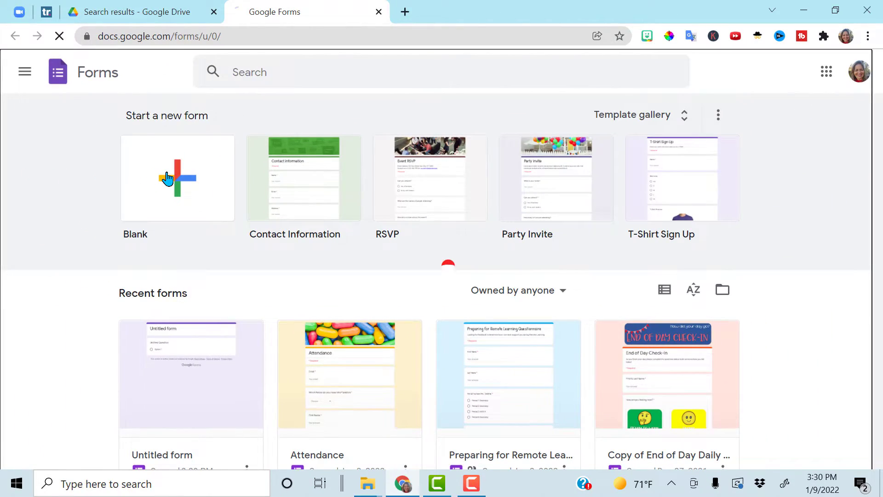
# - Title the form 'Behavior' and rename the file to 'Behavior'
pyautogui.write('Behavior')
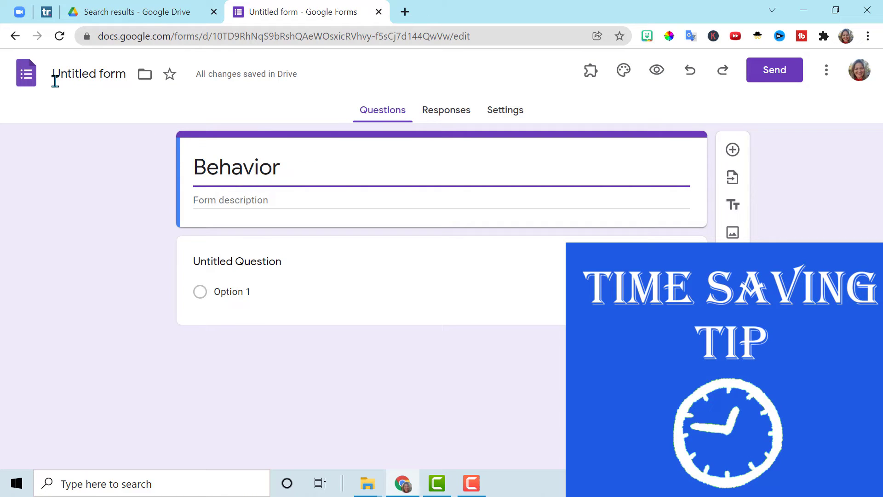
pyautogui.click(66, 71)
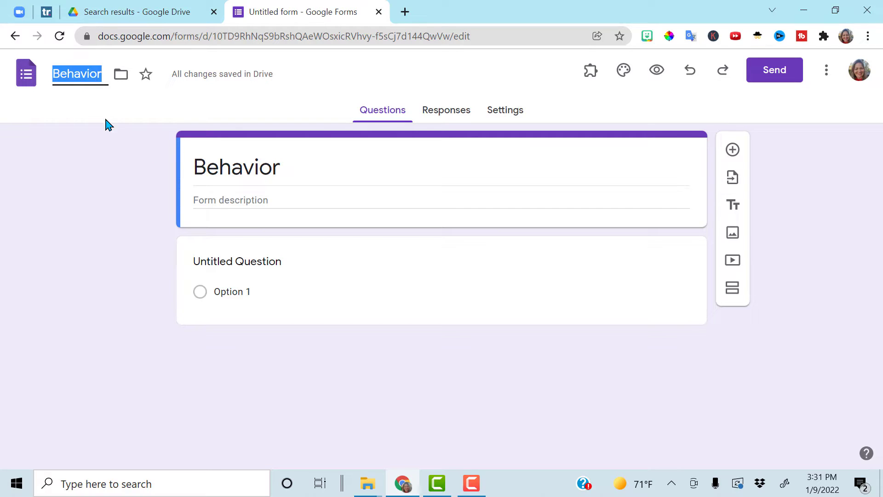
pyautogui.click(404, 266)
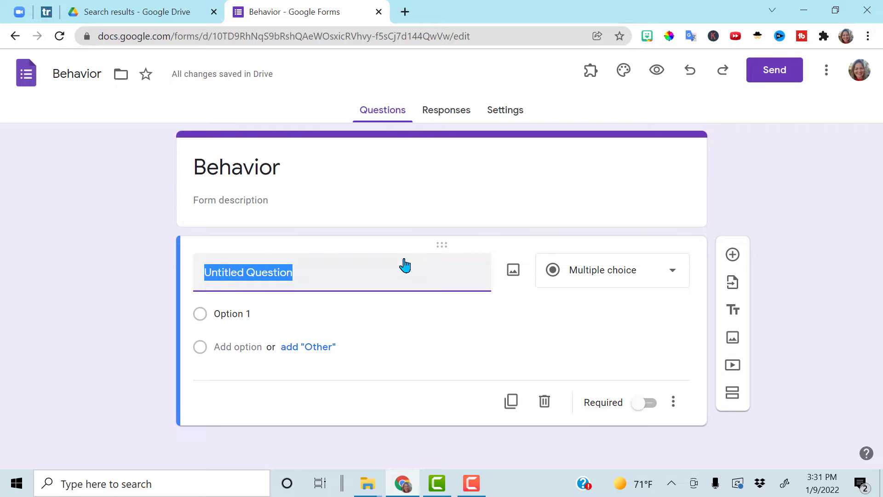
# - Make the first question a required 'What Period' multiple choice with choices 1–5
pyautogui.write('What Period')
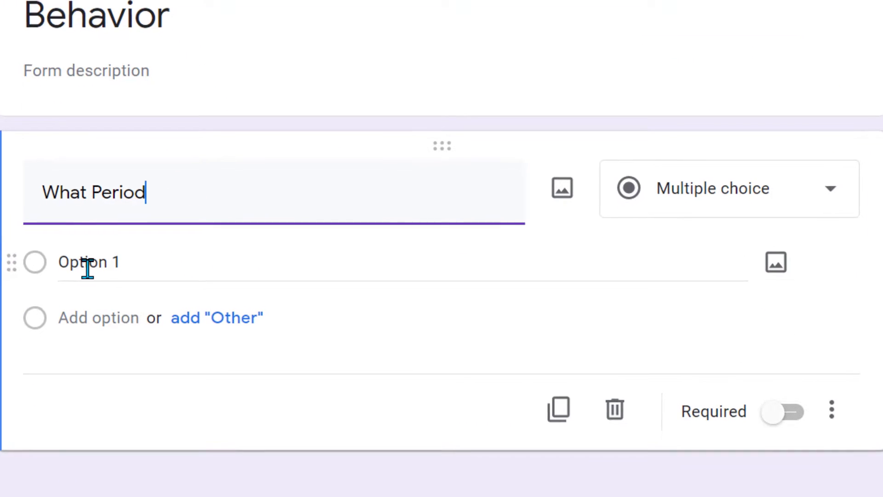
pyautogui.click(230, 315)
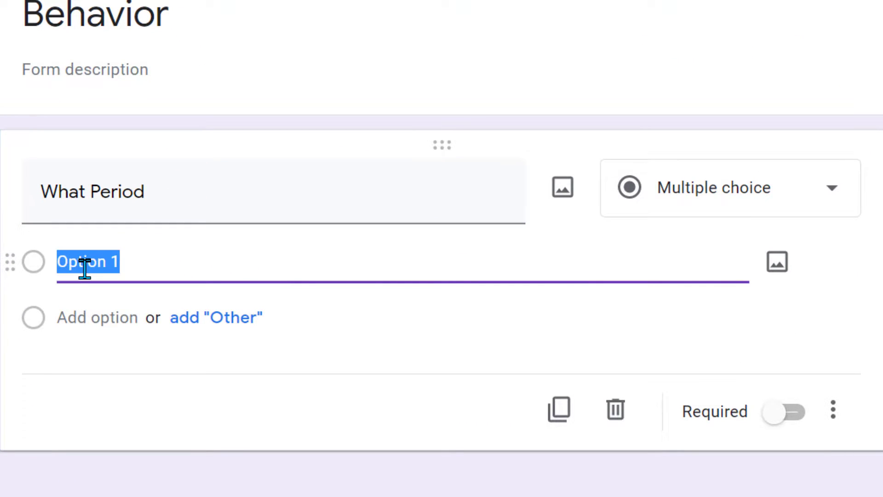
pyautogui.write('1')
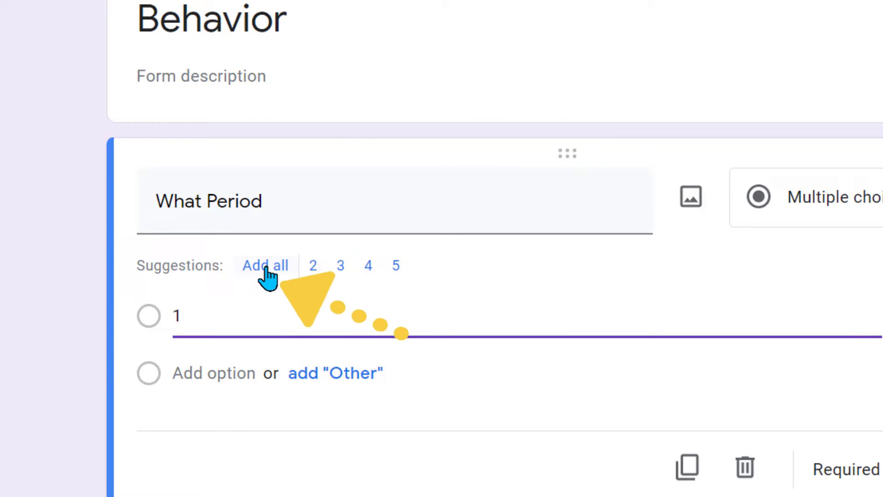
pyautogui.click(267, 266)
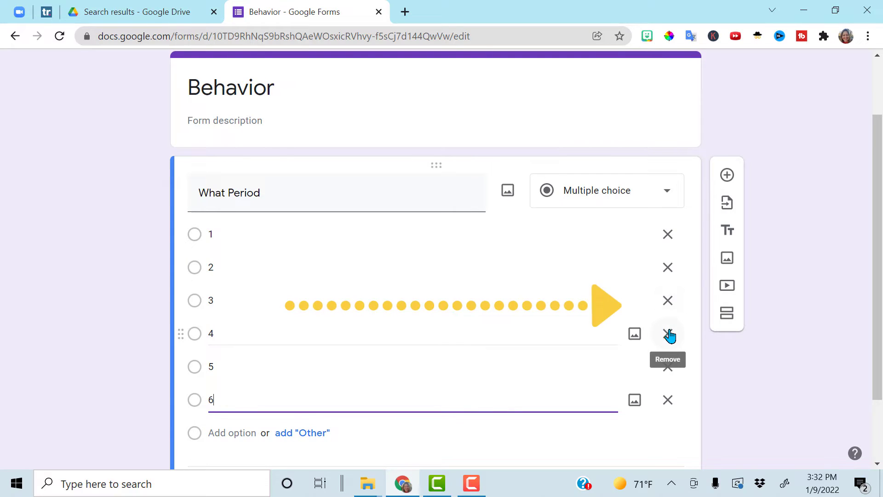
pyautogui.click(668, 402)
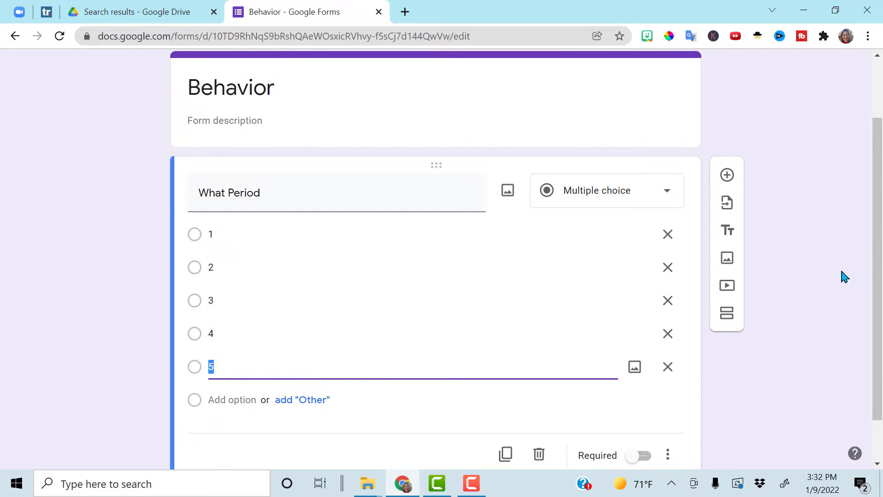
pyautogui.scroll(-1, 876, 266)
pyautogui.click(646, 405)
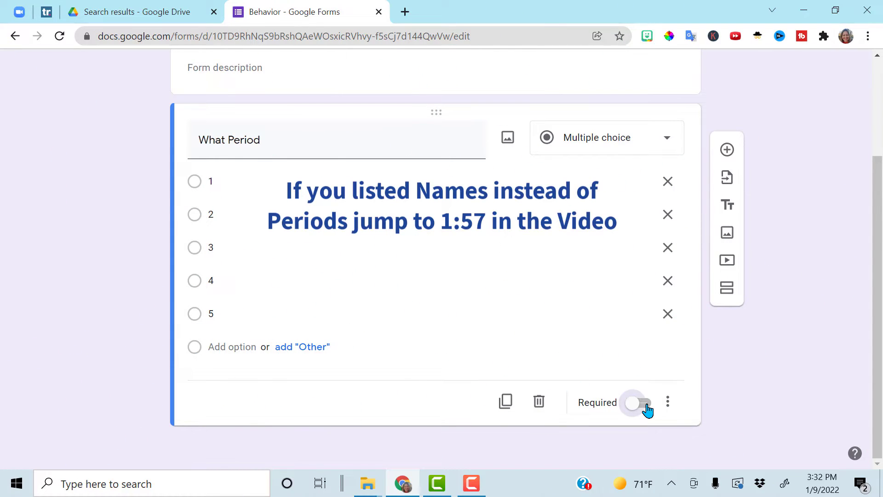
pyautogui.click(728, 151)
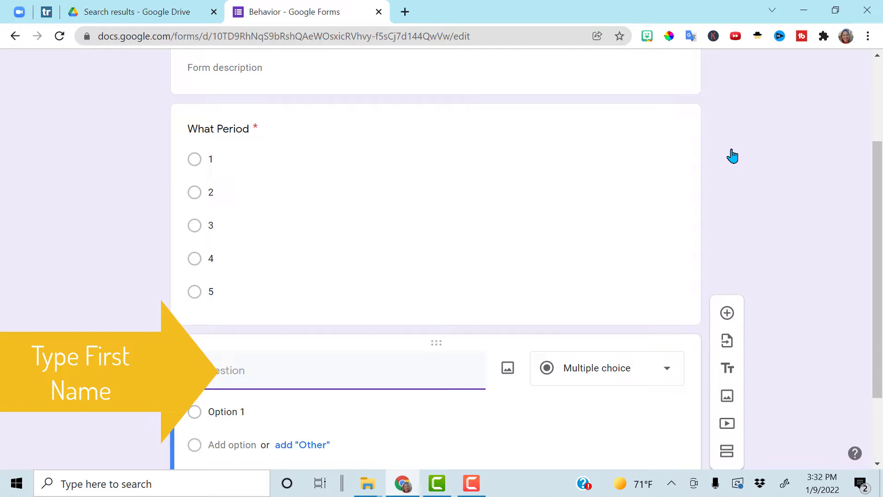
# - Make the new question a required short-answer 'First Name' question
pyautogui.write('First Name')
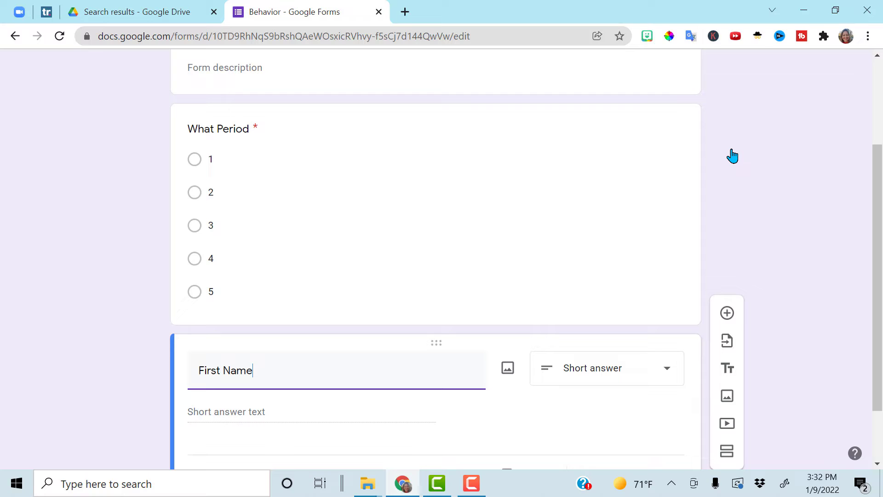
pyautogui.moveTo(875, 191); pyautogui.dragTo(877, 258)
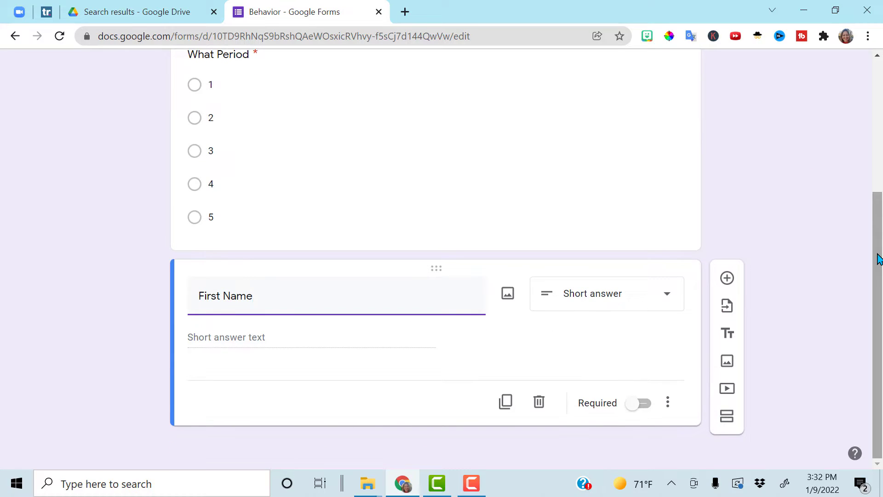
pyautogui.click(651, 409)
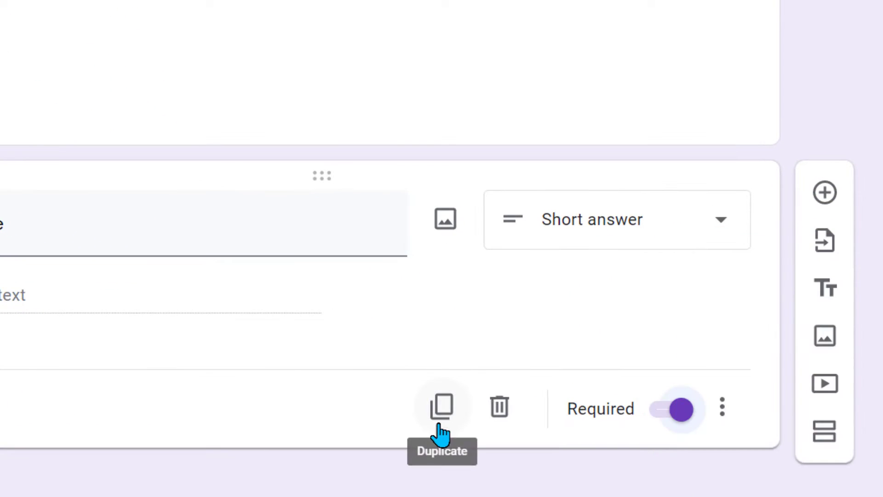
# - Duplicate the First Name question and retitle the copy 'Last Name'
pyautogui.click(442, 409)
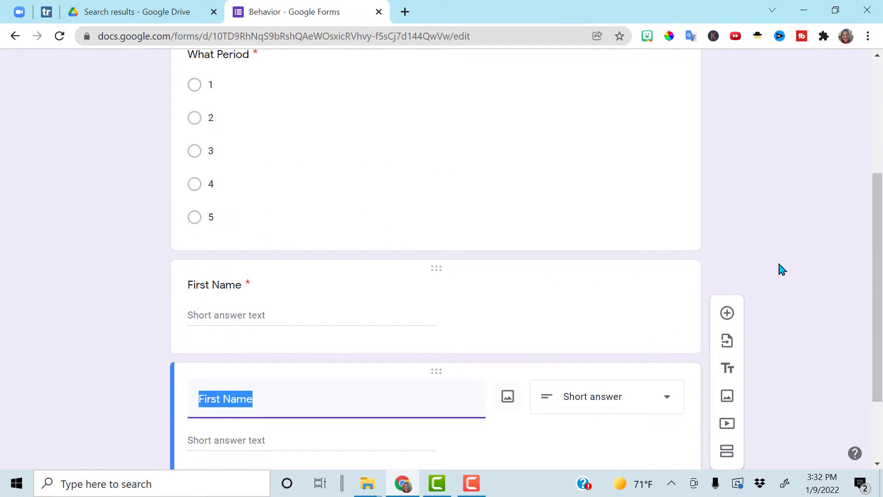
pyautogui.moveTo(879, 237); pyautogui.dragTo(848, 286)
pyautogui.click(217, 307)
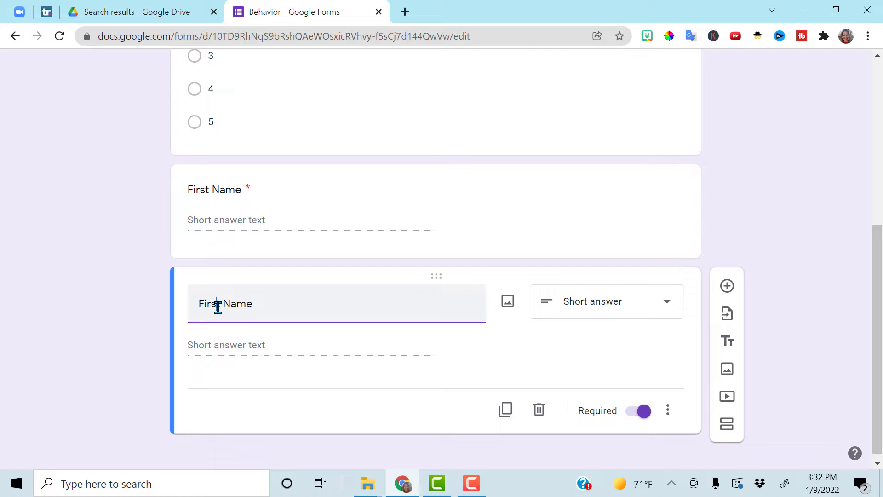
pyautogui.press('BackSpace')
pyautogui.press('BackSpace')
pyautogui.press('BackSpace')
pyautogui.press('BackSpace')
pyautogui.press('BackSpace')
pyautogui.press('BackSpace')
pyautogui.write('Last')
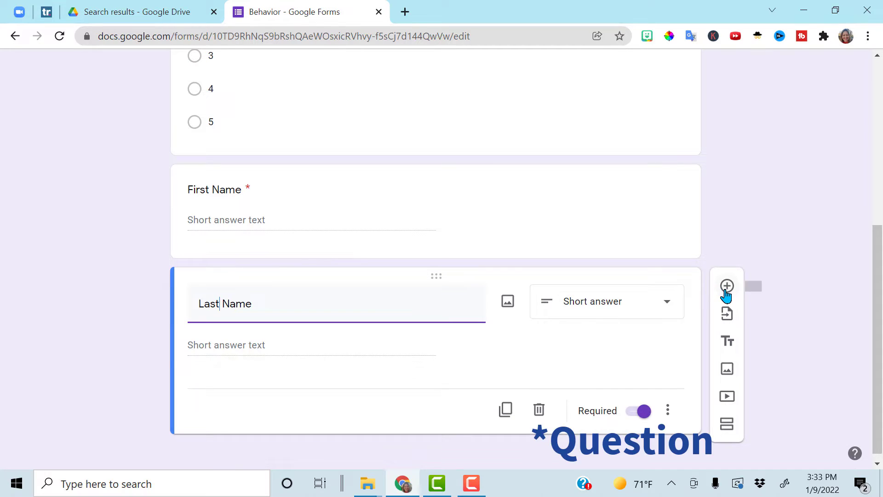
pyautogui.click(725, 287)
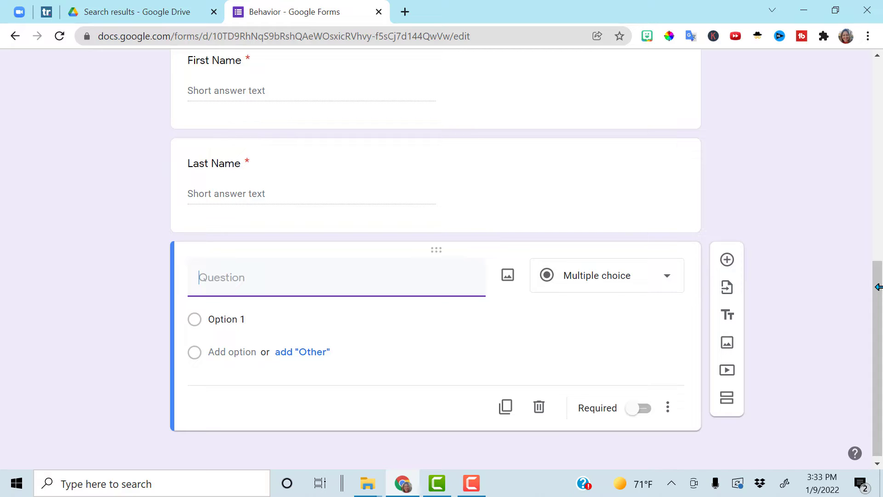
# - Title the question 'Behavior' with choices Helping Others, Participation, Disruption, Cell, and Other
pyautogui.write('Behavior')
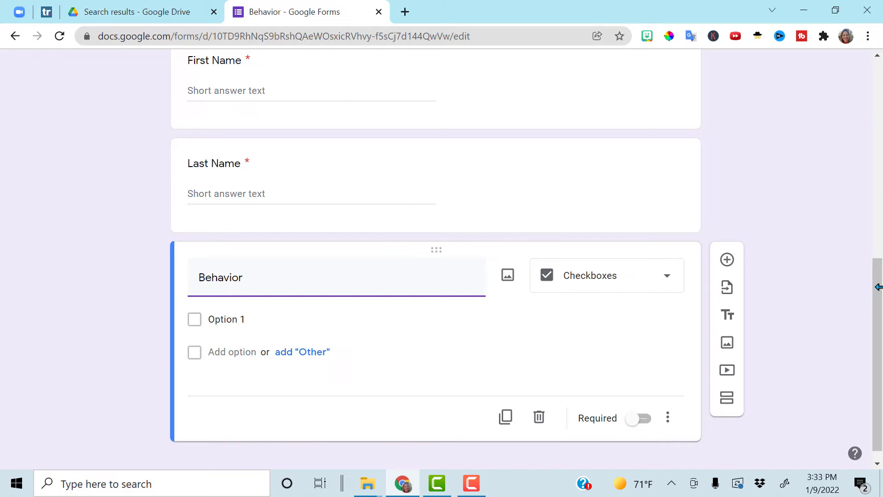
pyautogui.click(266, 319)
pyautogui.write('Helping')
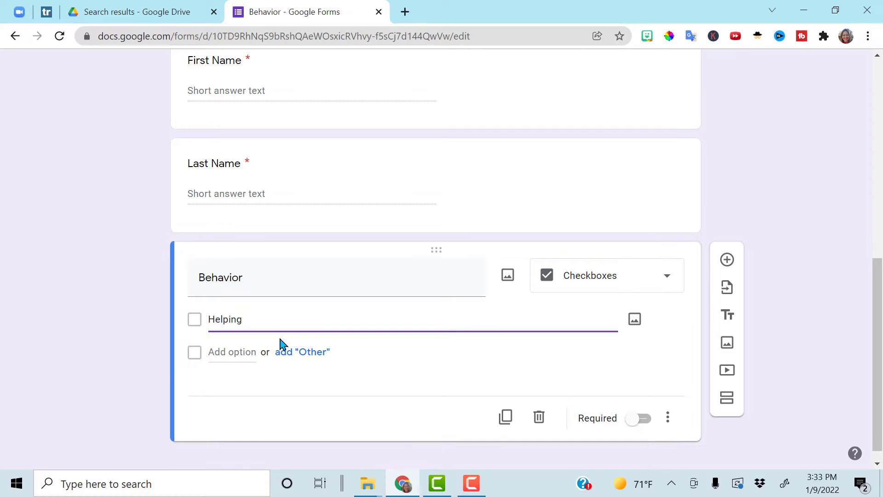
pyautogui.write(' Others')
pyautogui.press('Return')
pyautogui.write('Participation')
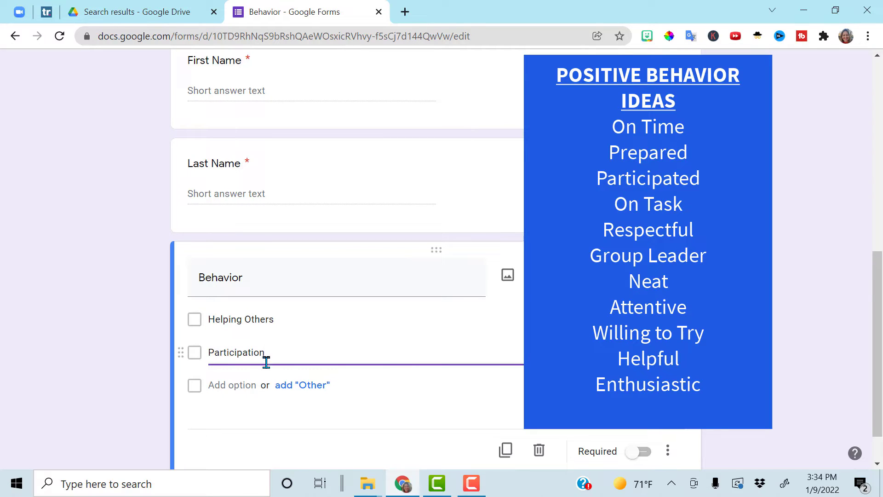
pyautogui.click(225, 386)
pyautogui.write('D')
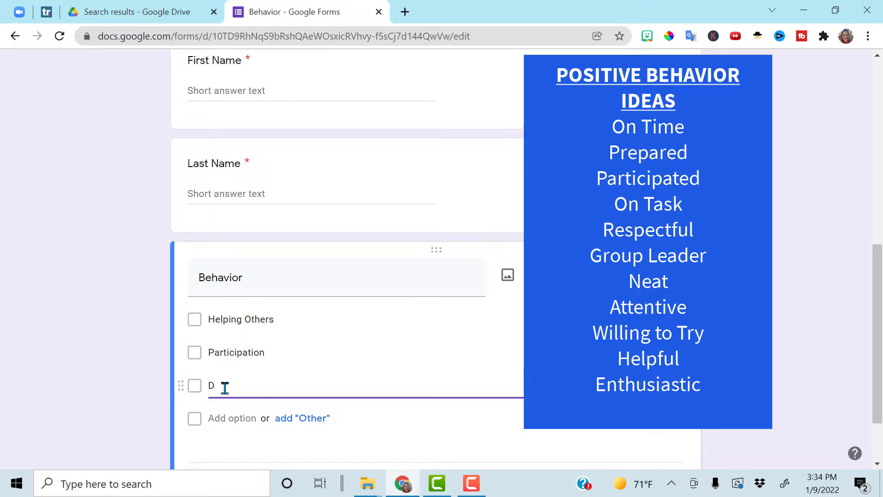
pyautogui.write('isruption')
pyautogui.press('Return')
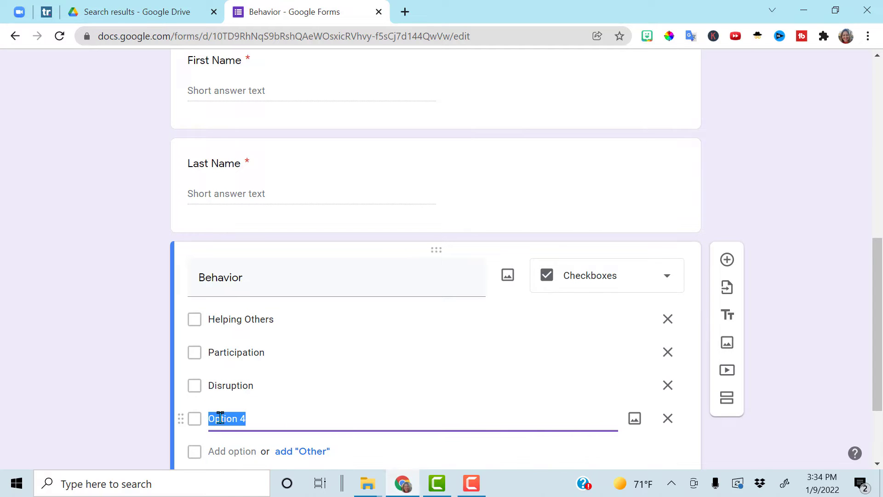
pyautogui.write('Cell')
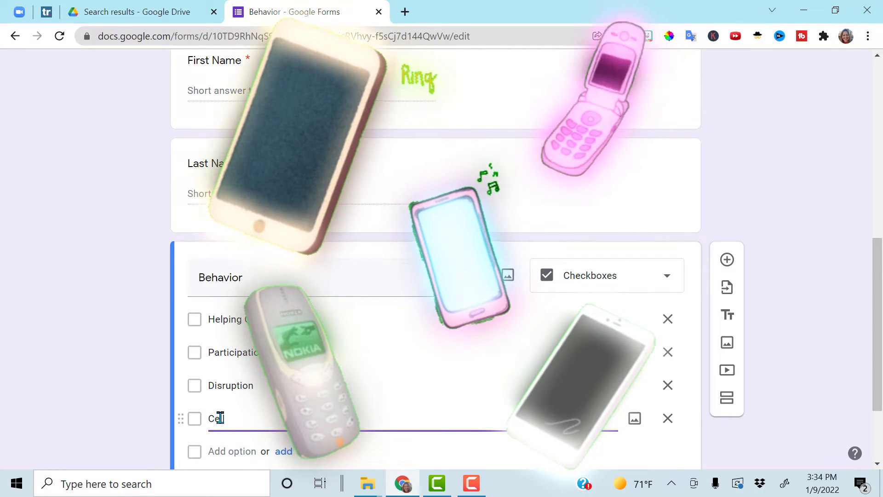
pyautogui.scroll(-2, 749, 194)
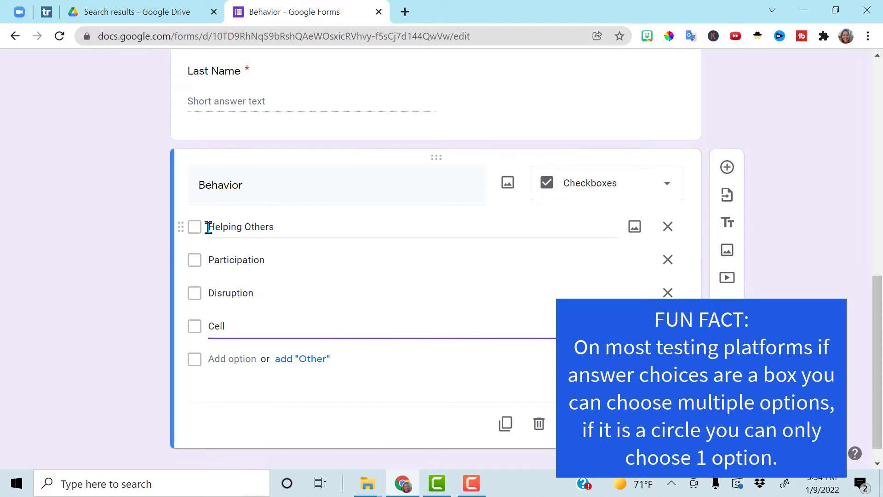
pyautogui.click(302, 359)
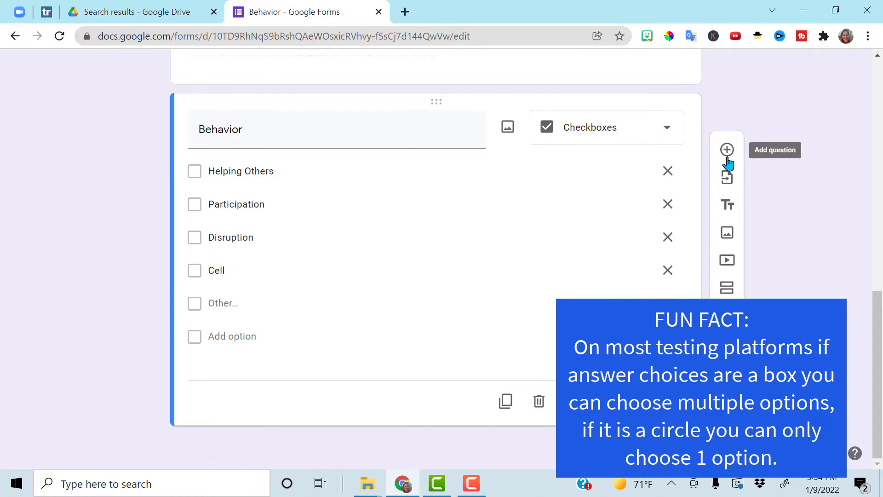
# - Add 'Additional Info' as a required multiple-choice question with answers Yes and No
pyautogui.click(727, 167)
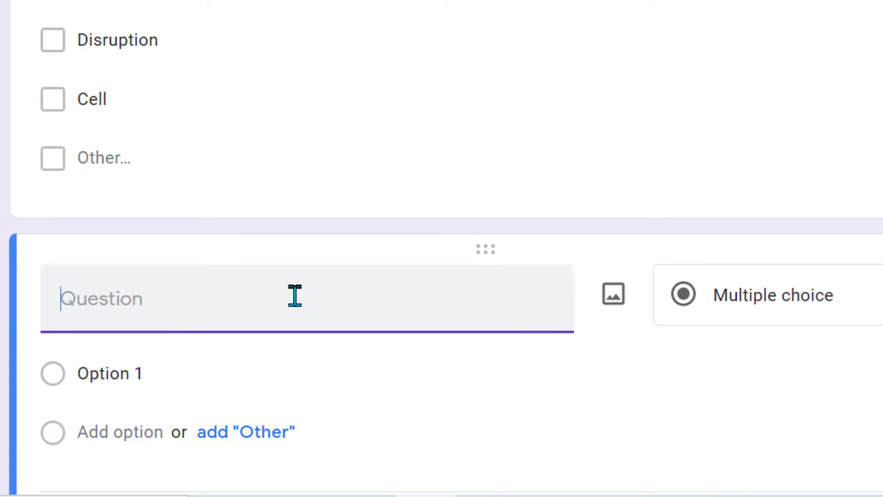
pyautogui.write('Additional Info')
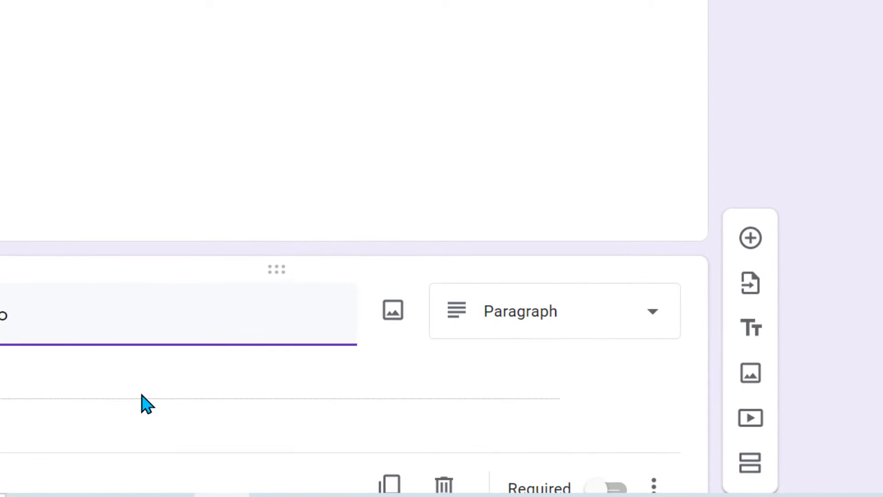
pyautogui.click(650, 318)
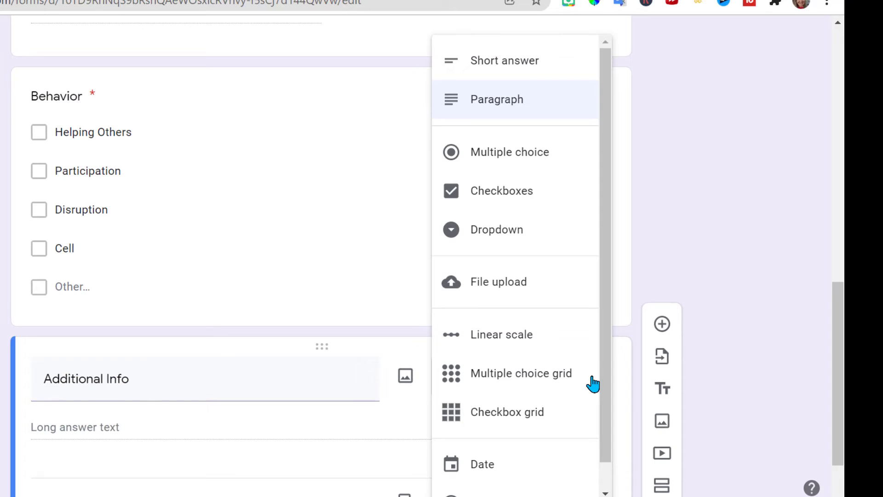
pyautogui.click(530, 156)
pyautogui.click(107, 436)
pyautogui.write('Yes')
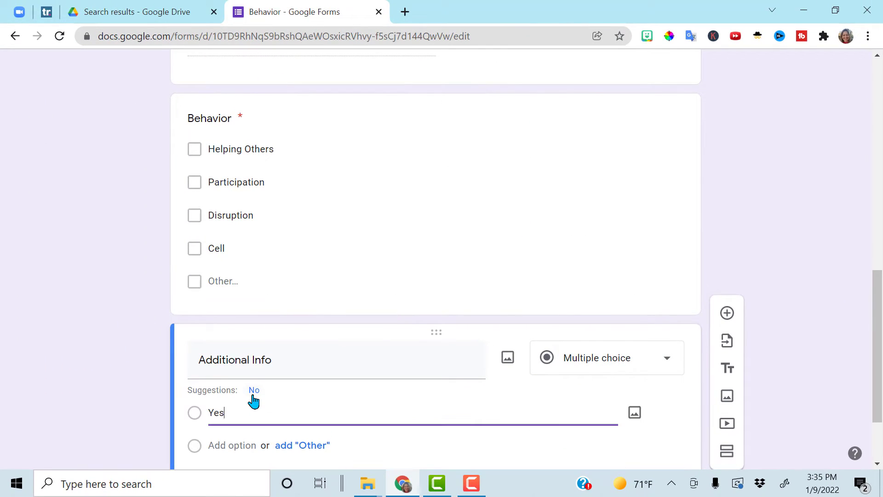
pyautogui.click(254, 396)
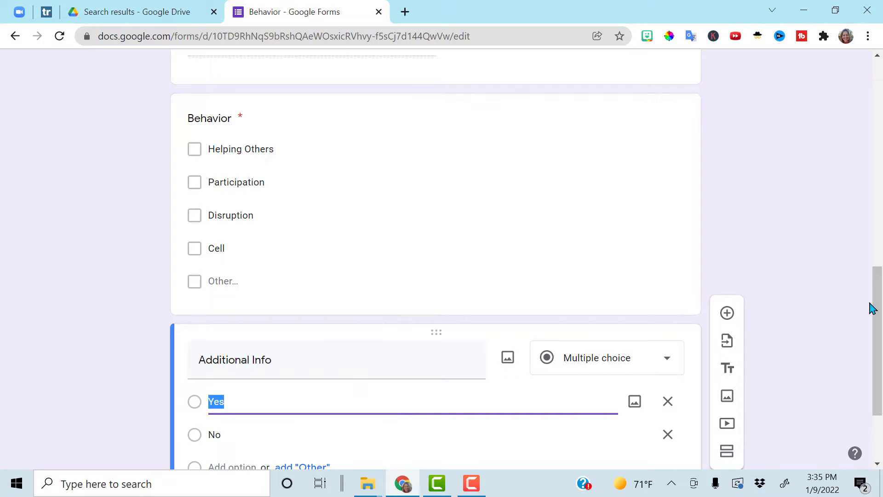
pyautogui.moveTo(878, 308); pyautogui.dragTo(879, 352)
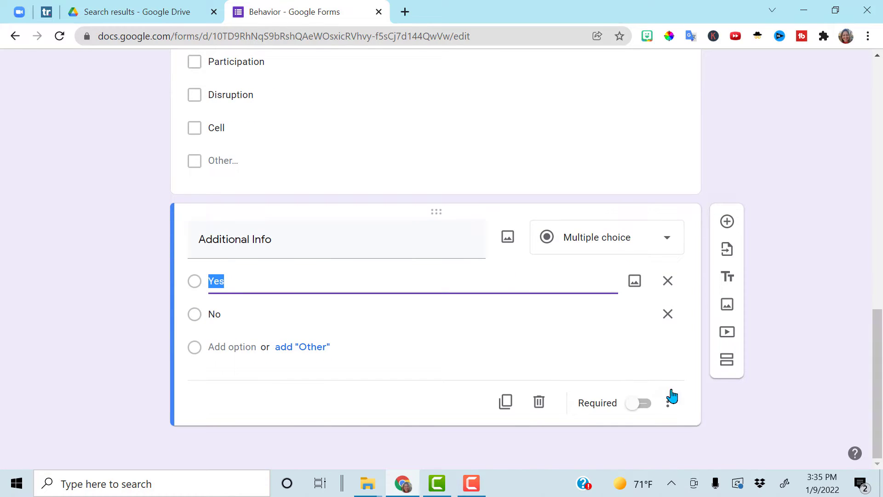
pyautogui.click(650, 403)
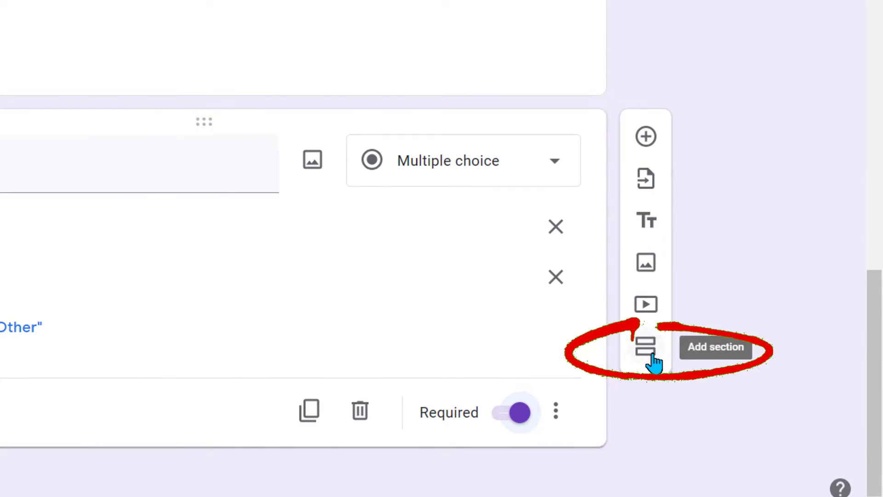
# - Add a section titled 'Additional Info' holding a required paragraph question of the same name
pyautogui.click(653, 363)
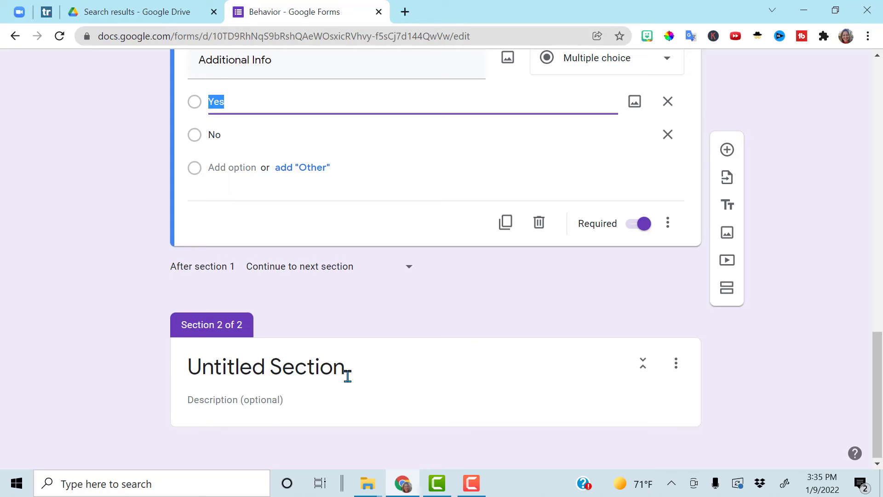
pyautogui.moveTo(348, 374); pyautogui.dragTo(193, 375)
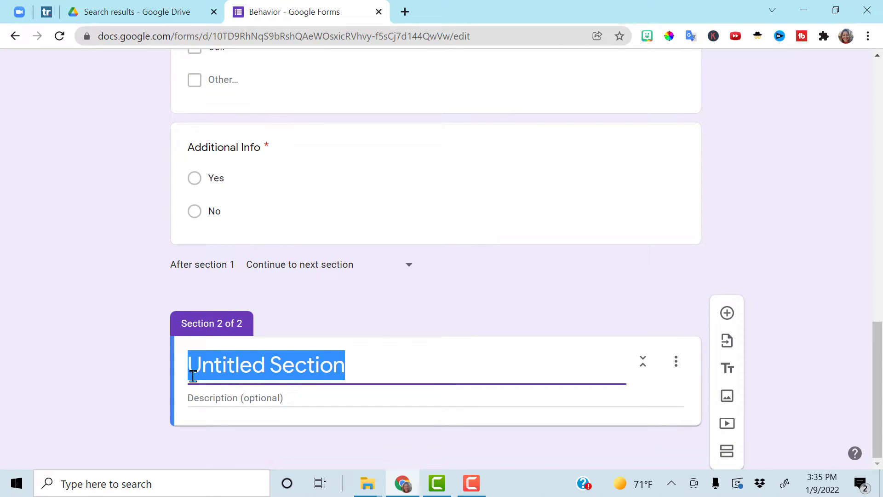
pyautogui.write('Additional Info')
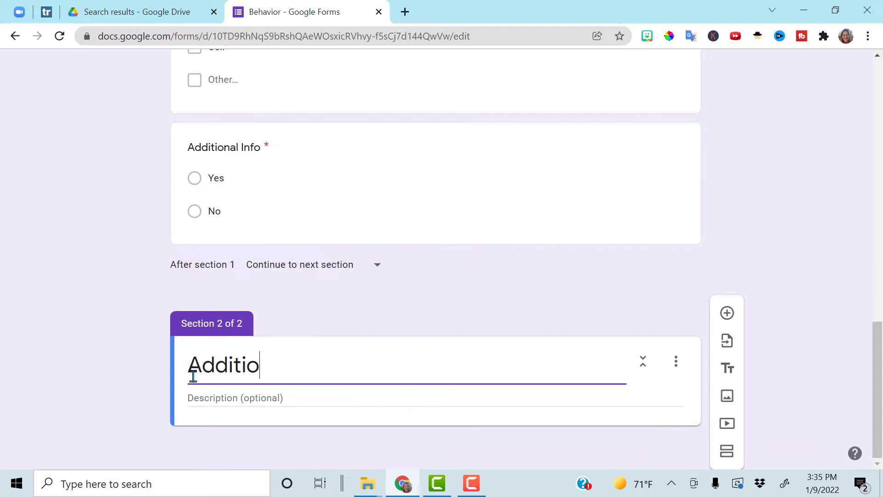
pyautogui.press('Return')
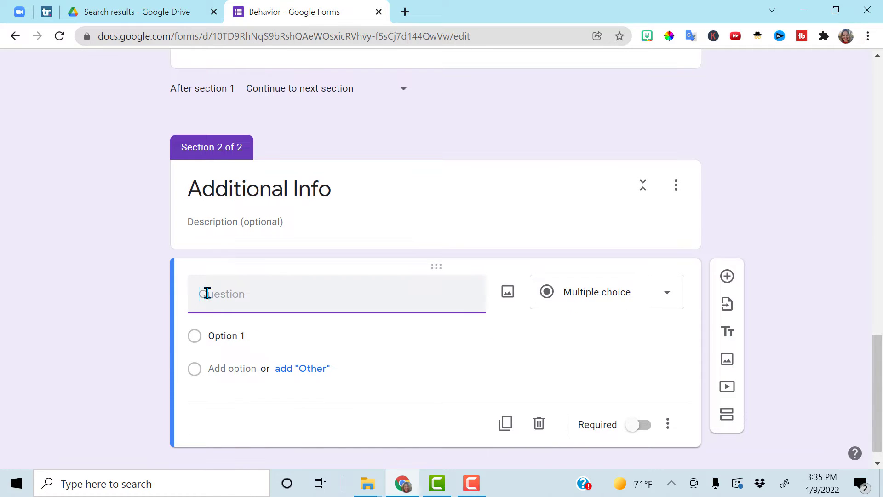
pyautogui.write('Additional Info')
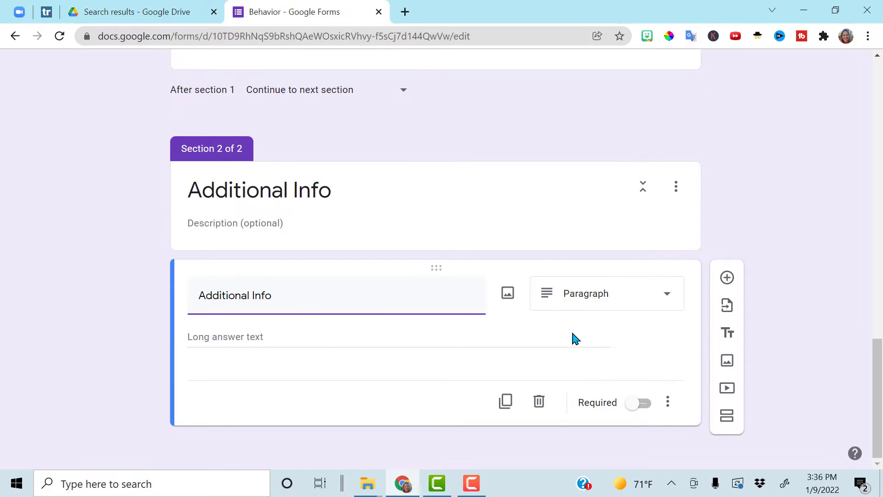
pyautogui.click(640, 404)
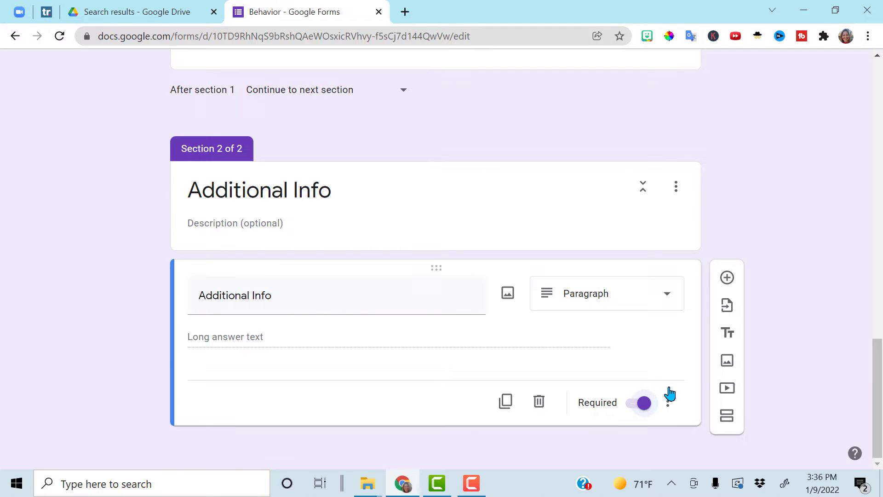
pyautogui.moveTo(875, 384); pyautogui.dragTo(873, 312)
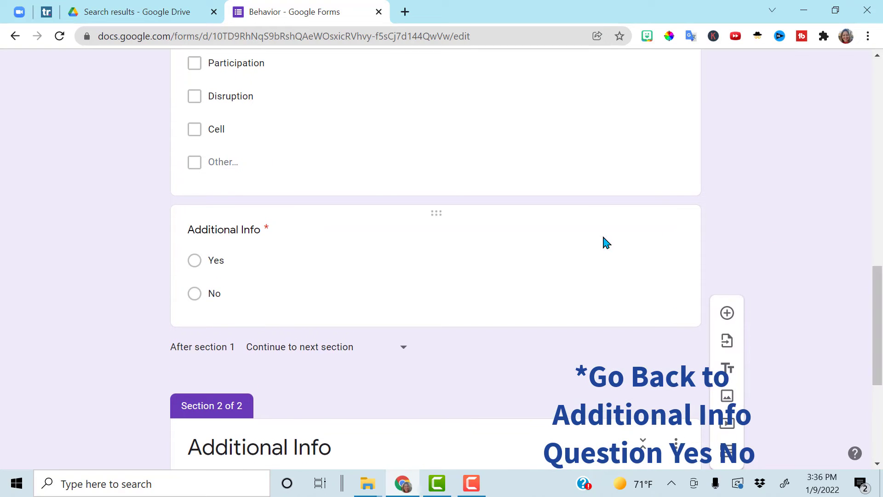
# - Turn on answer-based routing so Yes goes to section 2 and No submits the form
pyautogui.click(622, 295)
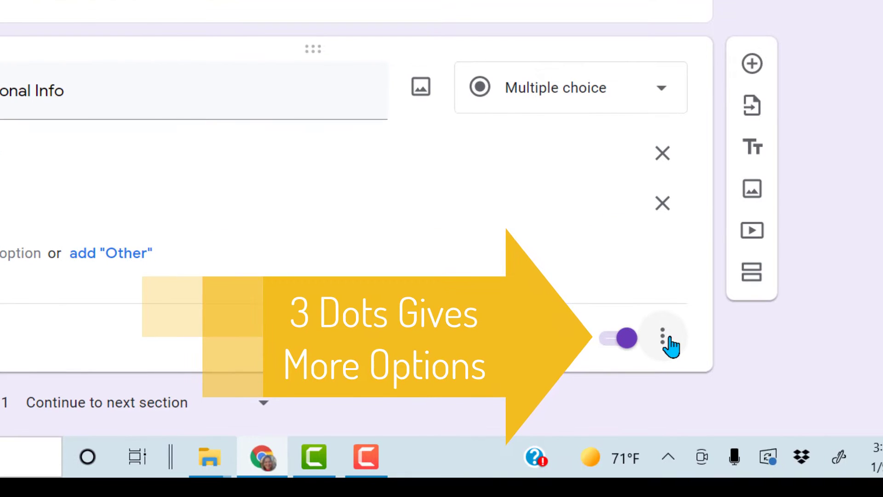
pyautogui.click(670, 344)
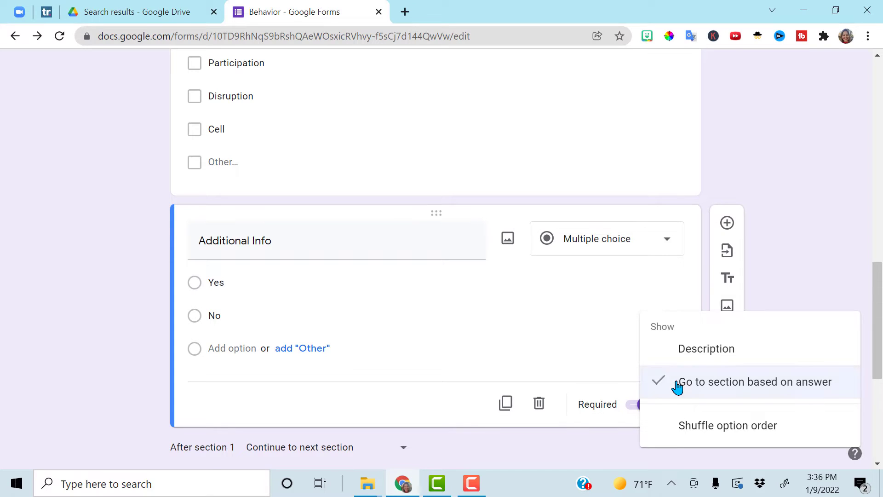
pyautogui.click(677, 387)
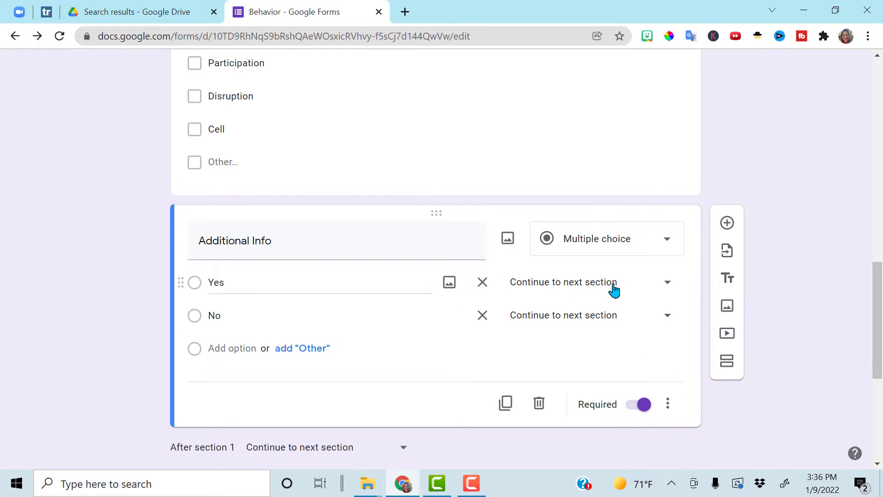
pyautogui.click(667, 286)
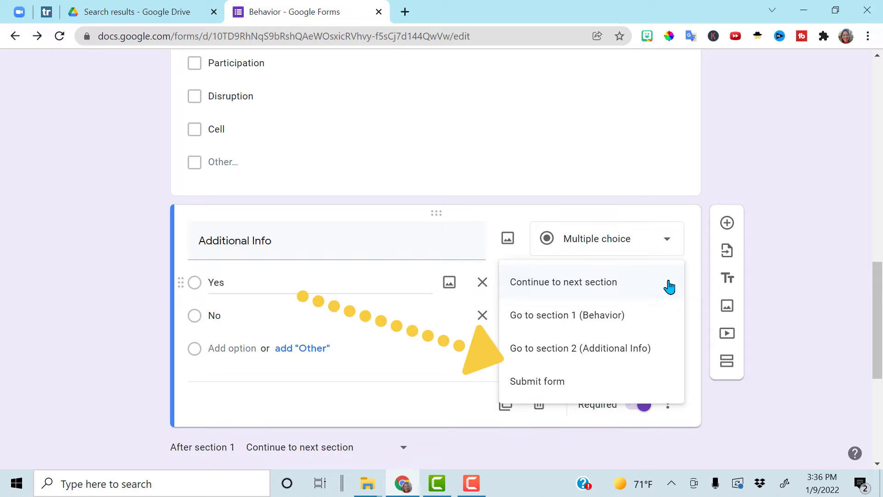
pyautogui.click(615, 353)
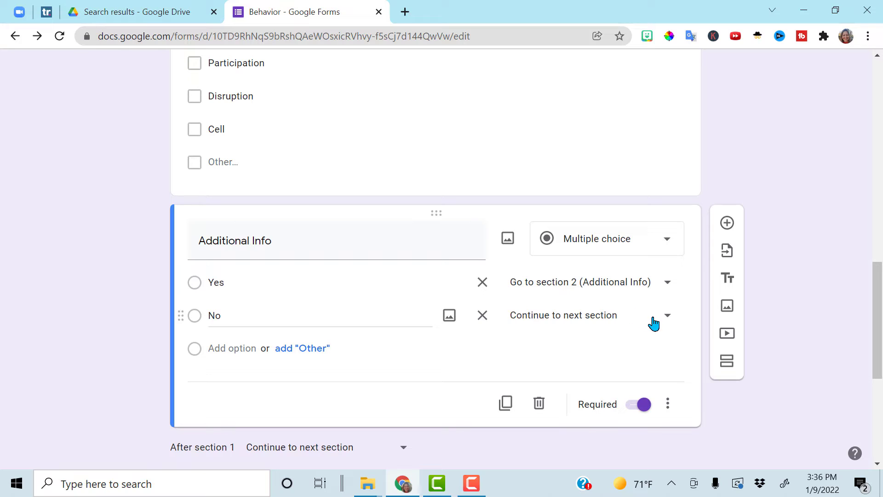
pyautogui.click(668, 323)
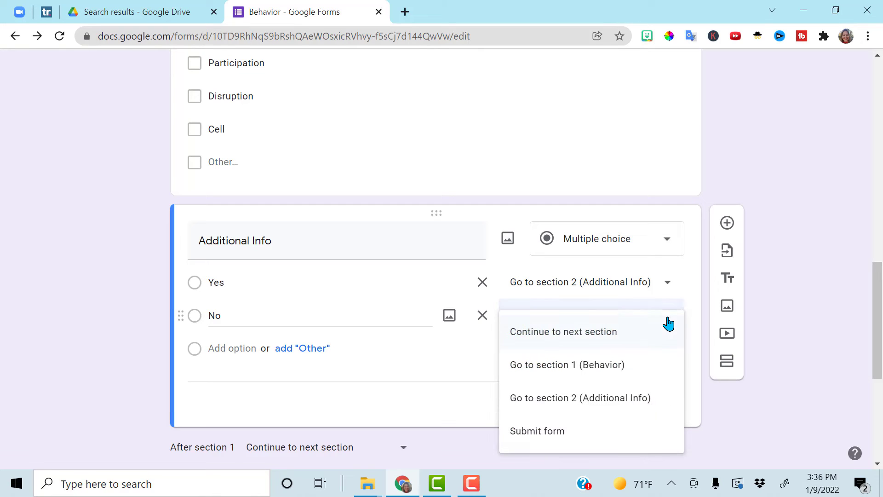
pyautogui.click(571, 434)
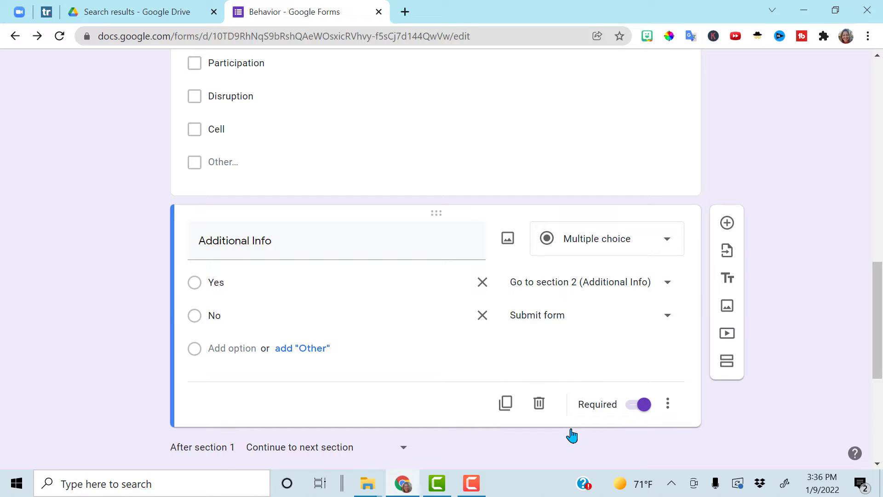
pyautogui.scroll(-5, 877, 386)
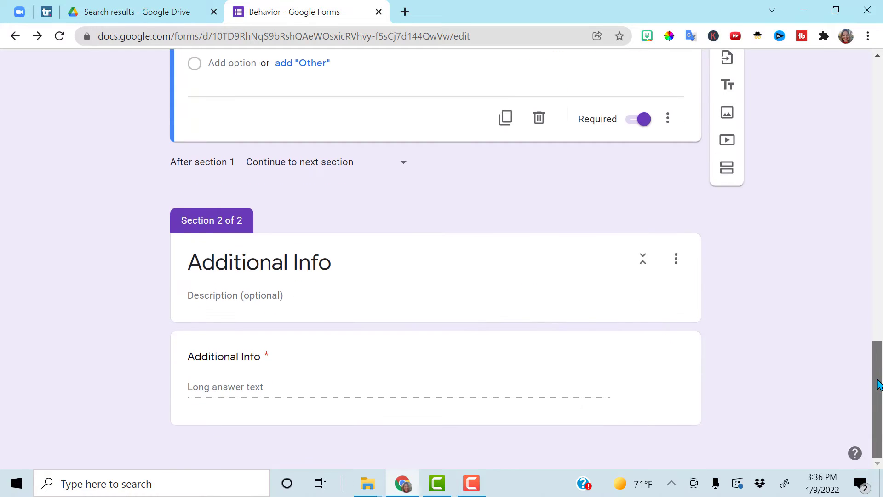
pyautogui.click(584, 389)
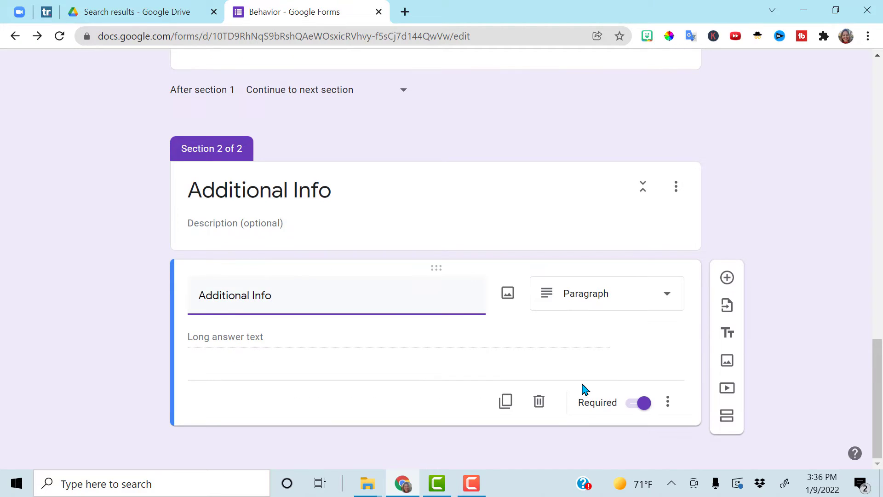
pyautogui.scroll(15, 712, 361)
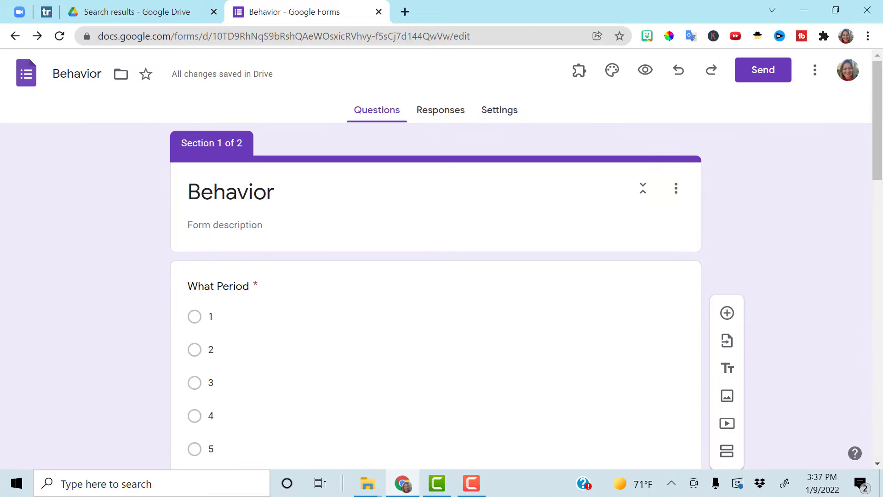
# - Generate a shortened share link for the form in the Send dialog
pyautogui.click(768, 78)
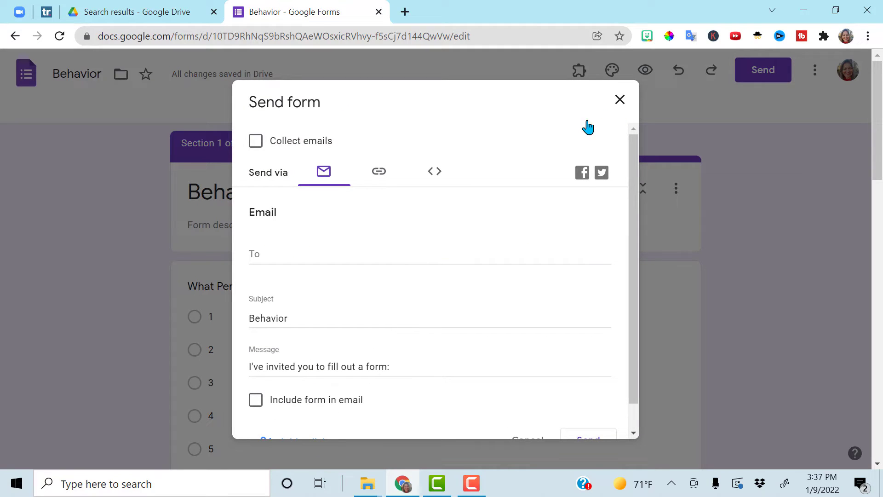
pyautogui.click(379, 174)
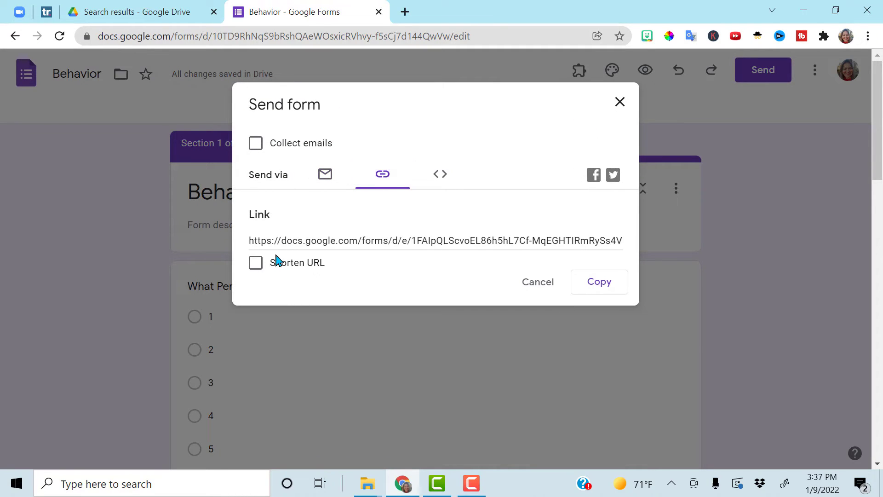
pyautogui.click(256, 263)
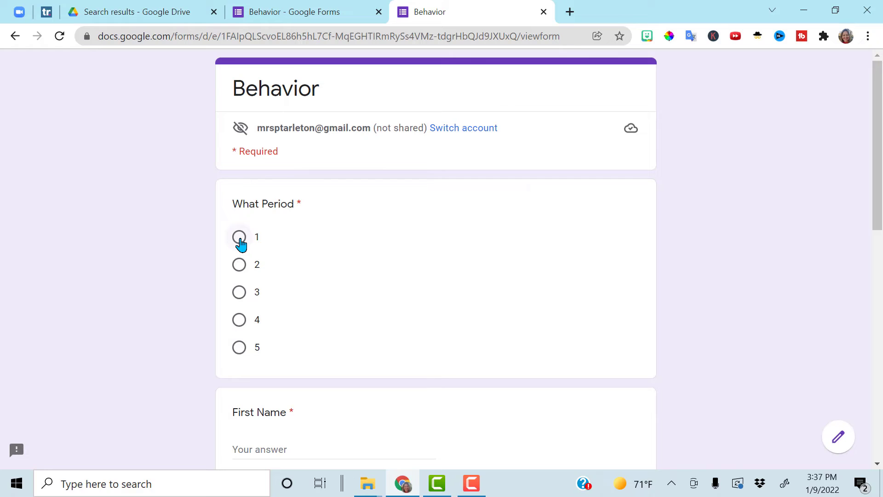
# - Answer period 1, enter a first name, tick Participation and Cell, and choose Yes
pyautogui.click(240, 240)
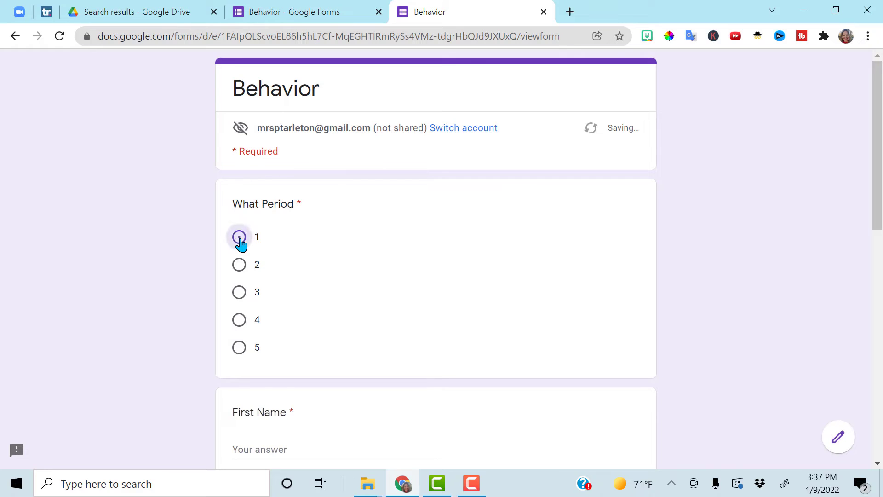
pyautogui.scroll(-4, 879, 139)
pyautogui.click(256, 250)
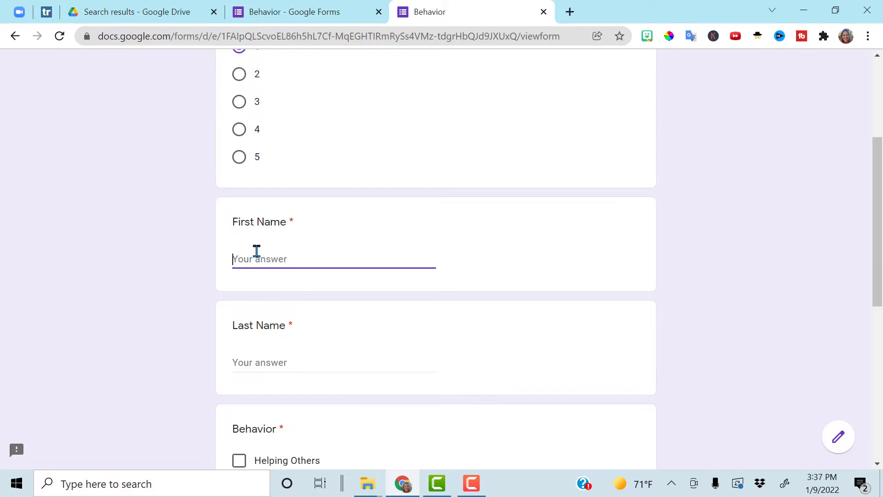
pyautogui.write('M')
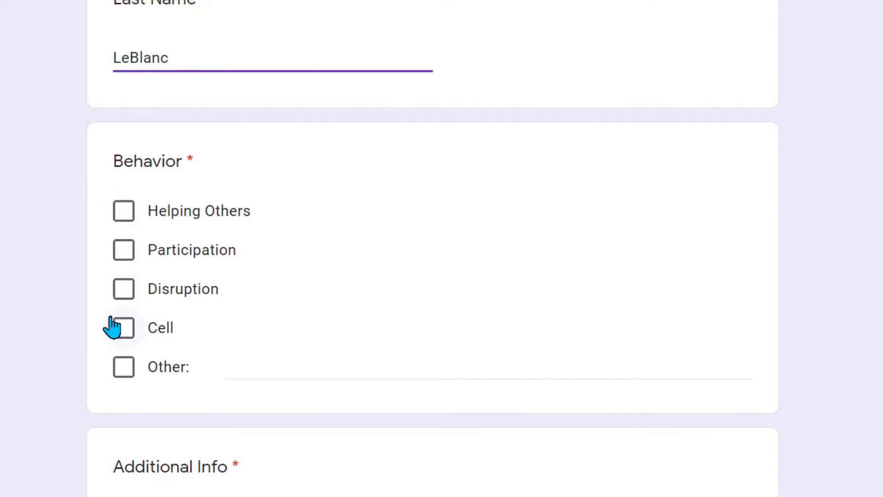
pyautogui.click(125, 250)
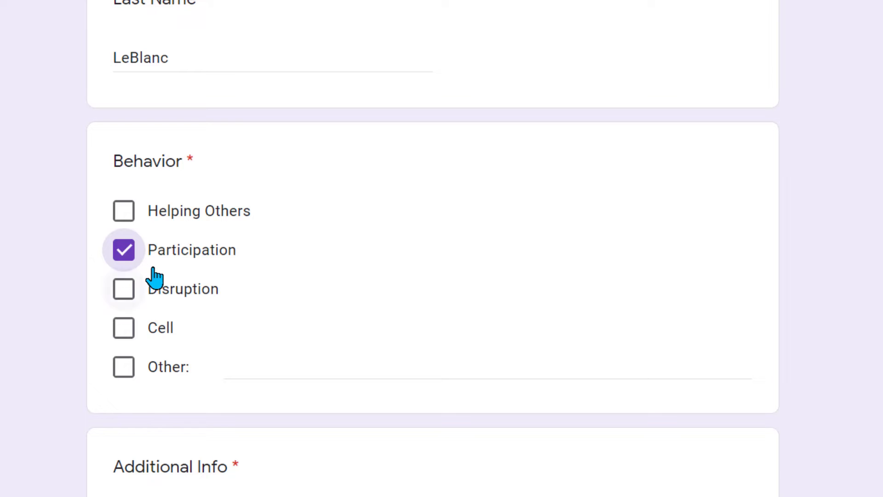
pyautogui.click(125, 329)
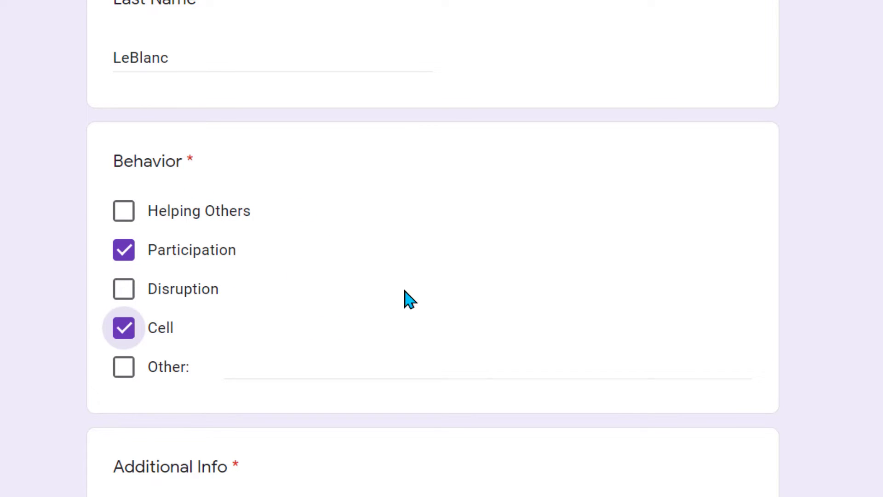
pyautogui.scroll(-4, 441, 249)
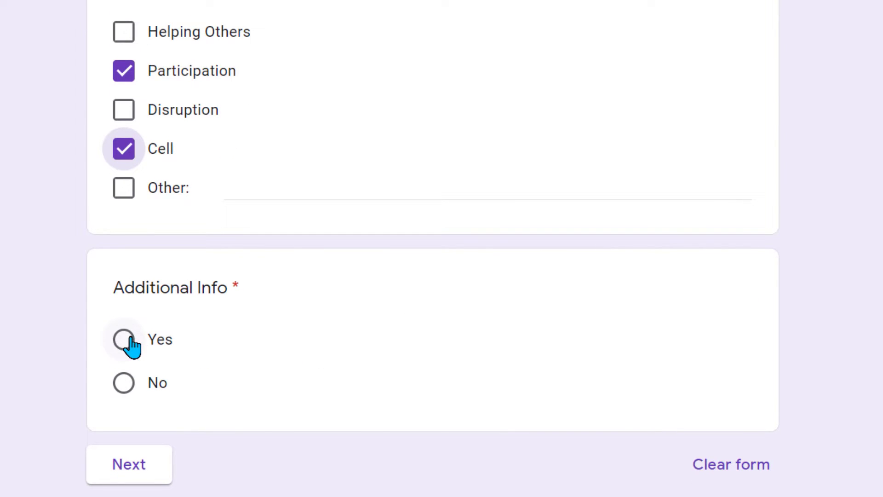
pyautogui.click(130, 340)
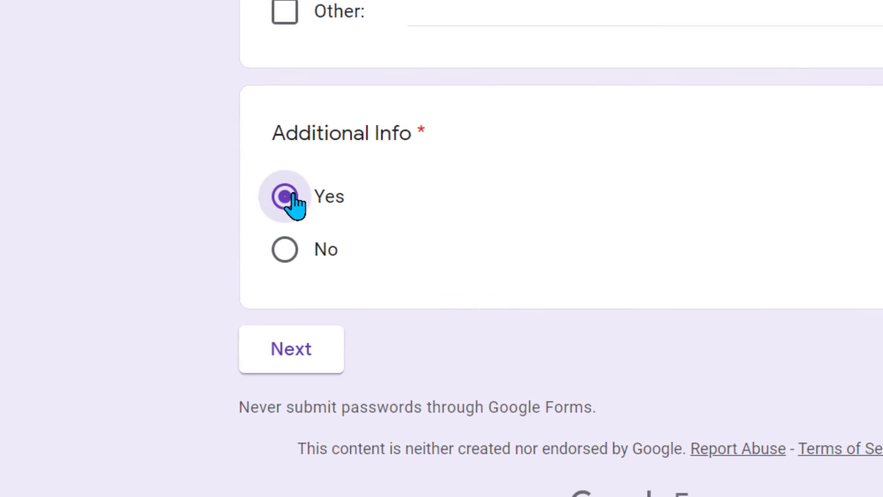
pyautogui.click(303, 350)
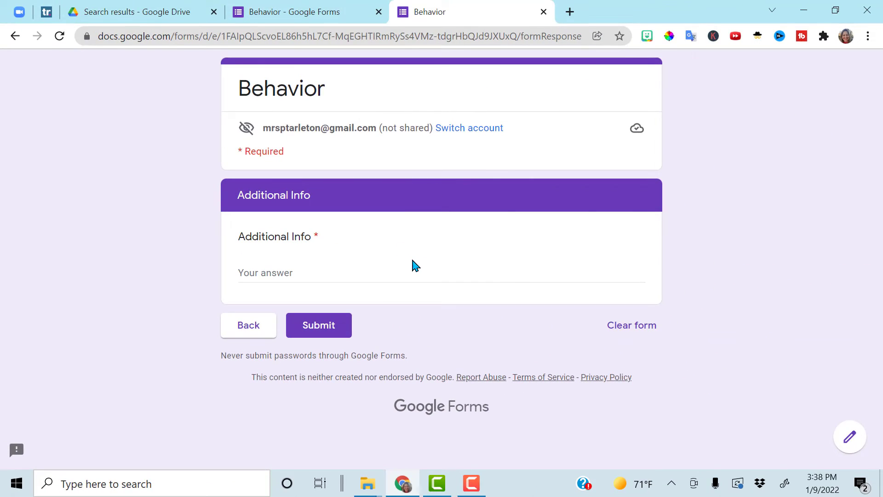
# - Paste the behavior note in section 2 and submit the first test response
pyautogui.click(247, 268)
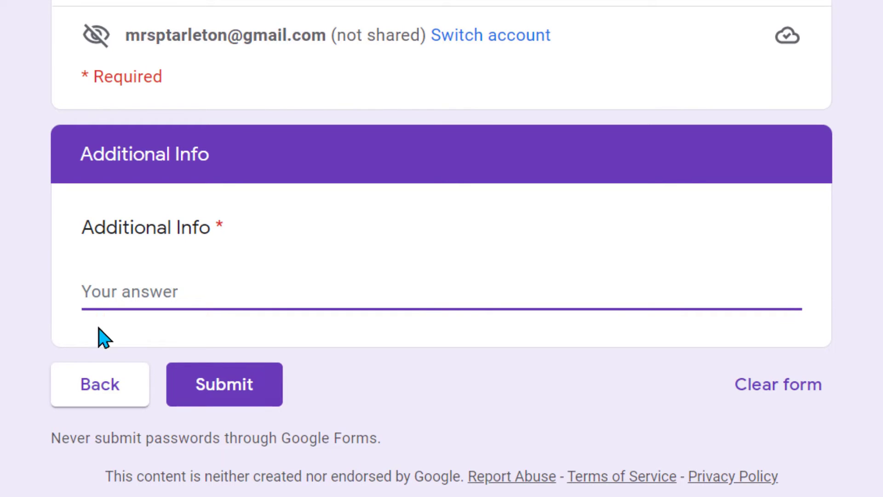
pyautogui.write('Matt was fully participating but often distracted by cell.')
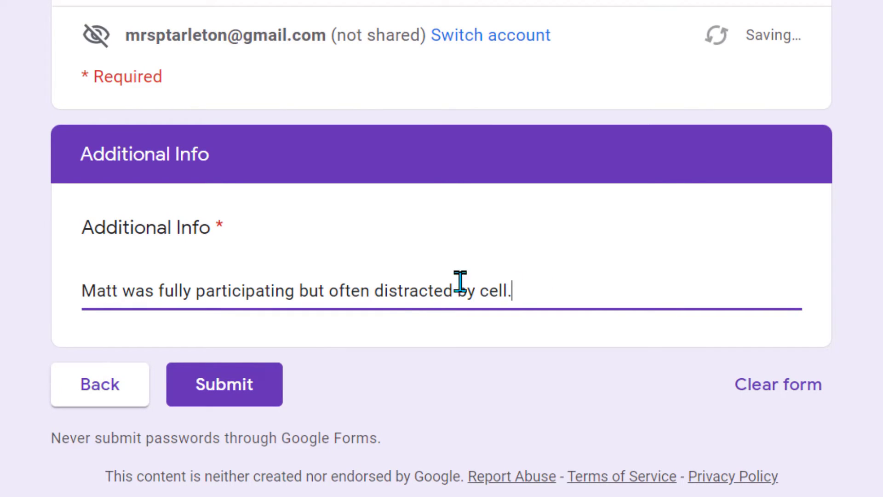
pyautogui.click(239, 396)
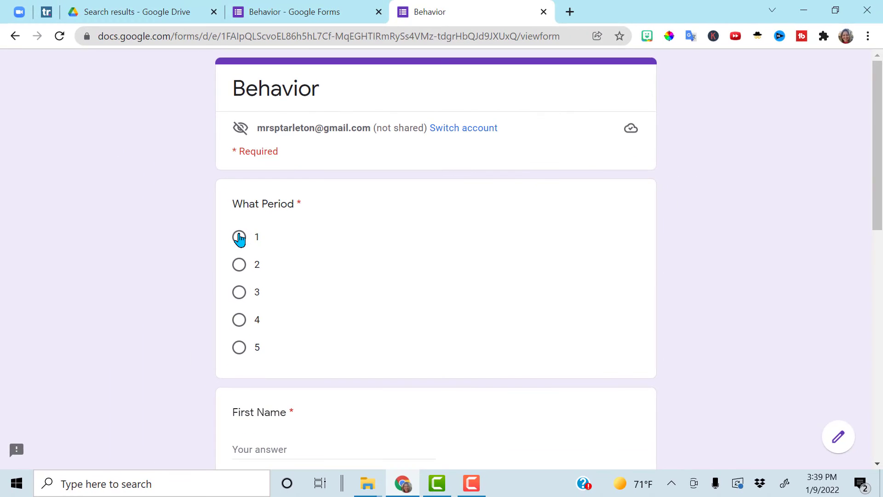
pyautogui.click(240, 237)
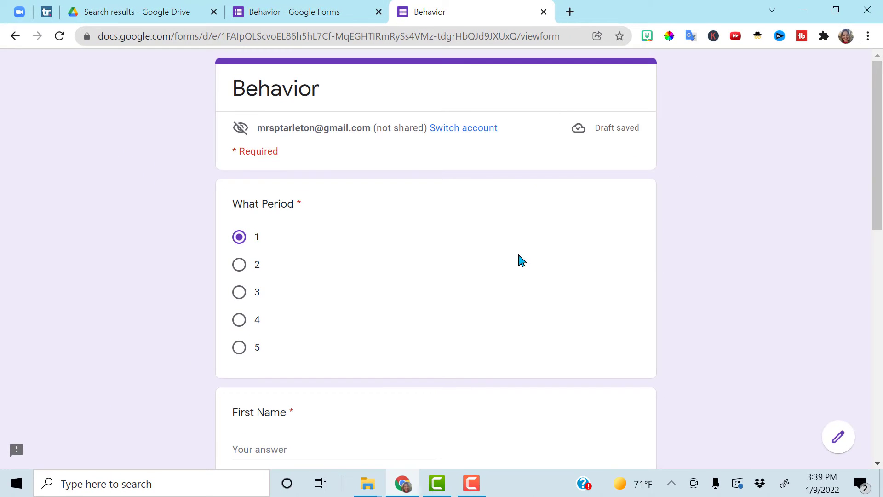
# - Enter a first name, answer No to Additional Info, and submit the second response
pyautogui.scroll(-4, 872, 158)
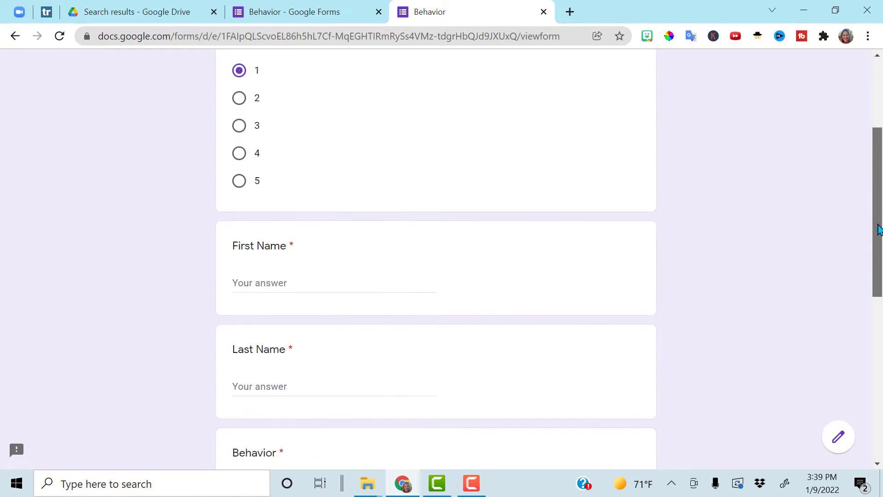
pyautogui.click(268, 254)
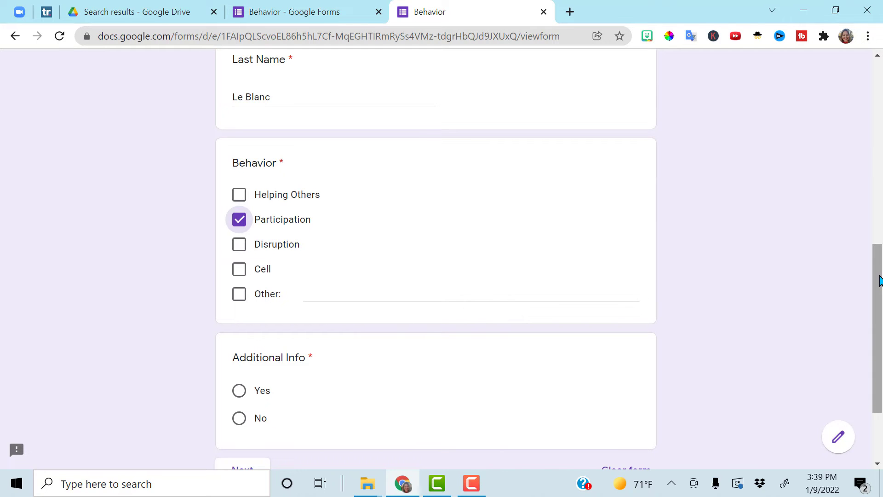
pyautogui.moveTo(878, 280); pyautogui.dragTo(878, 318)
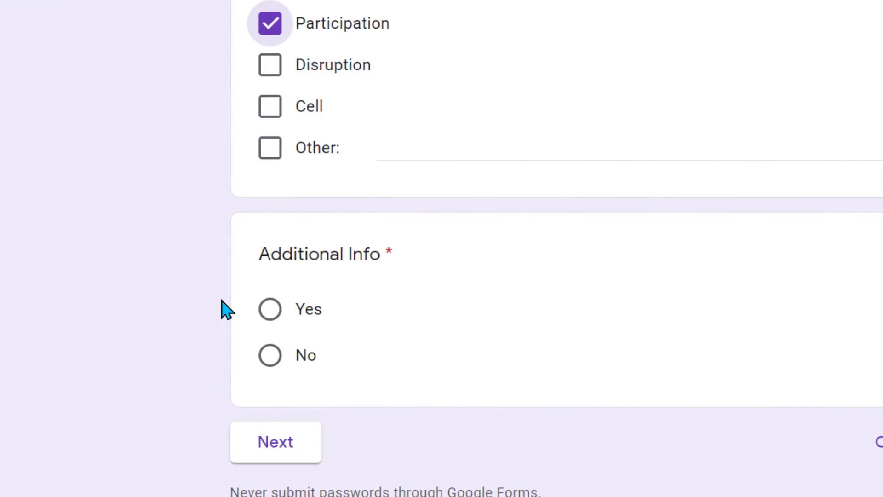
pyautogui.click(276, 356)
pyautogui.click(252, 376)
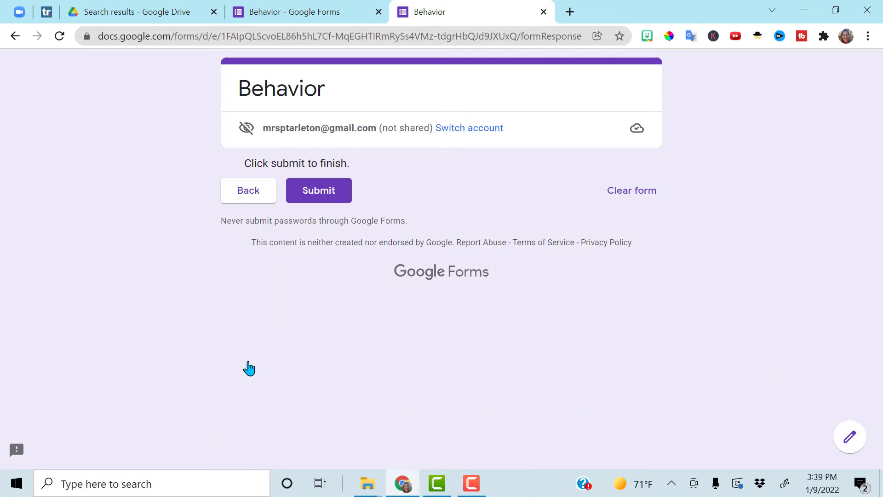
pyautogui.click(315, 197)
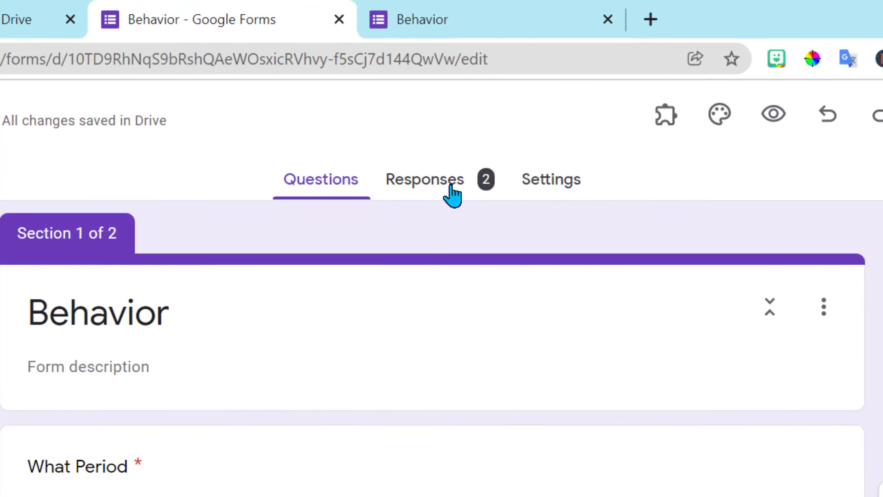
# - Review the Responses summary charts: Participation 2 (100%), Cell 1 (50%), Additional Info split 50/50
pyautogui.click(450, 187)
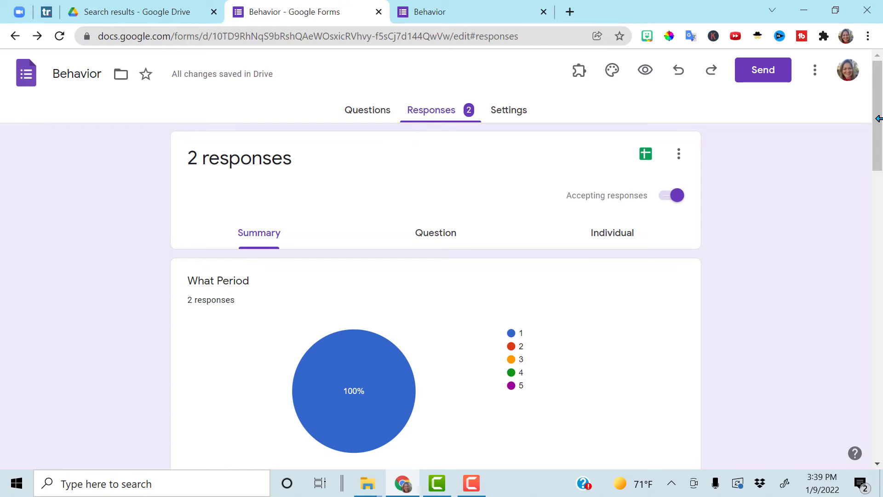
pyautogui.moveTo(879, 124); pyautogui.dragTo(823, 311)
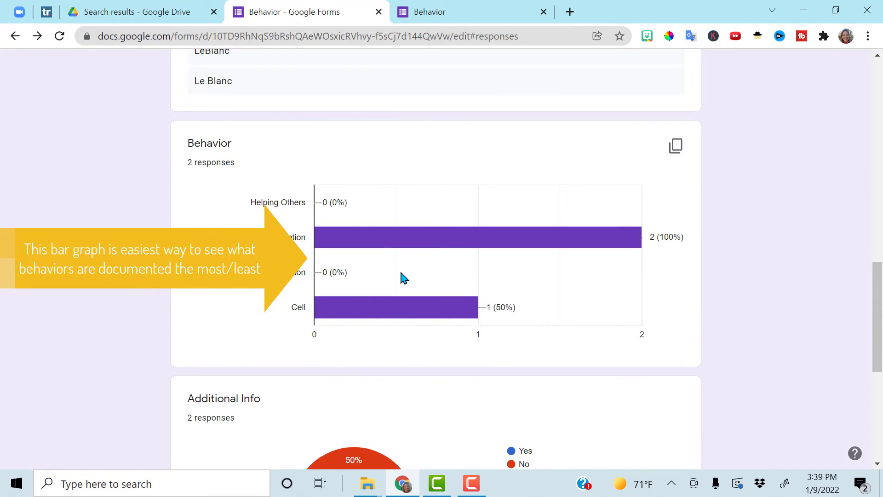
pyautogui.scroll(-3, 453, 287)
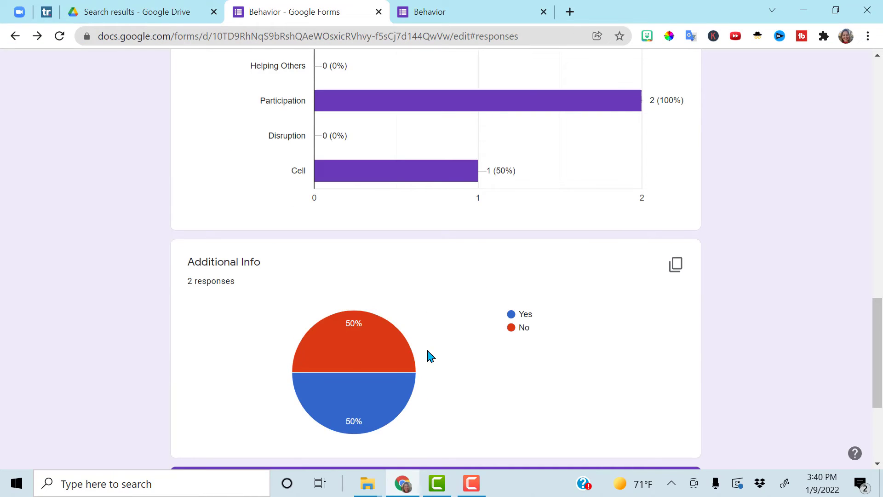
pyautogui.moveTo(874, 330); pyautogui.dragTo(874, 85)
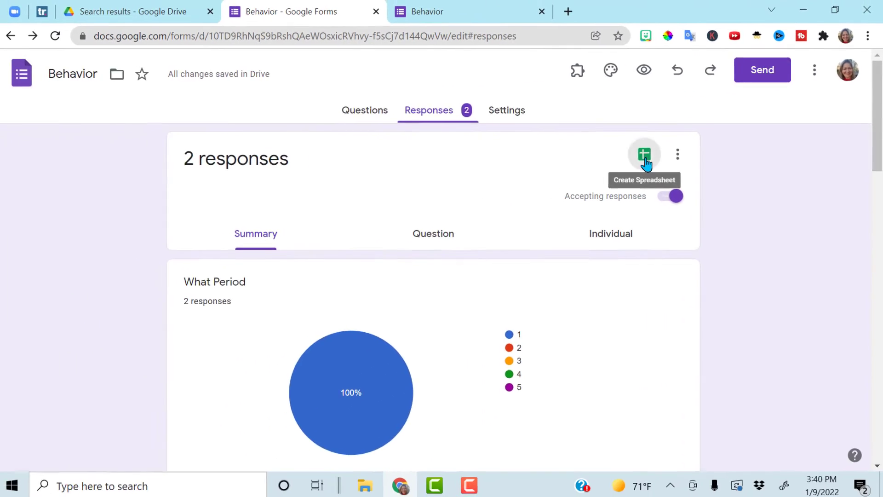
# - Link the form's responses to a new spreadsheet named Behavior (Responses)
pyautogui.click(506, 206)
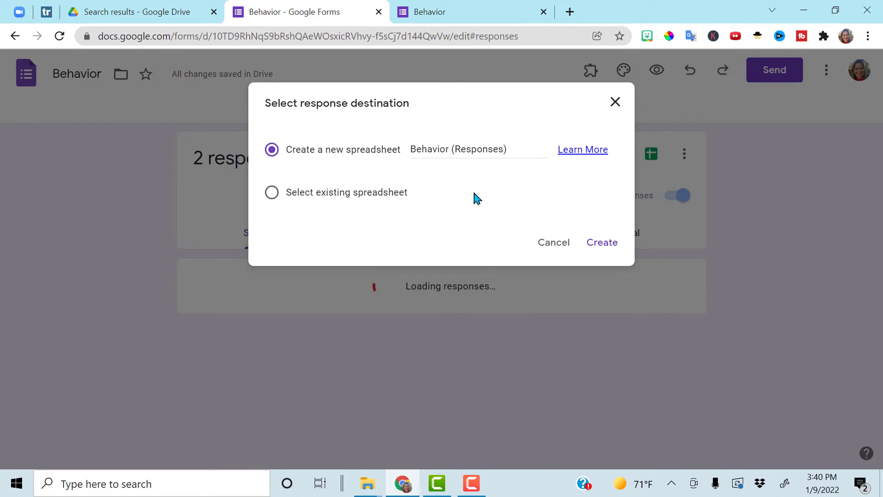
pyautogui.click(598, 246)
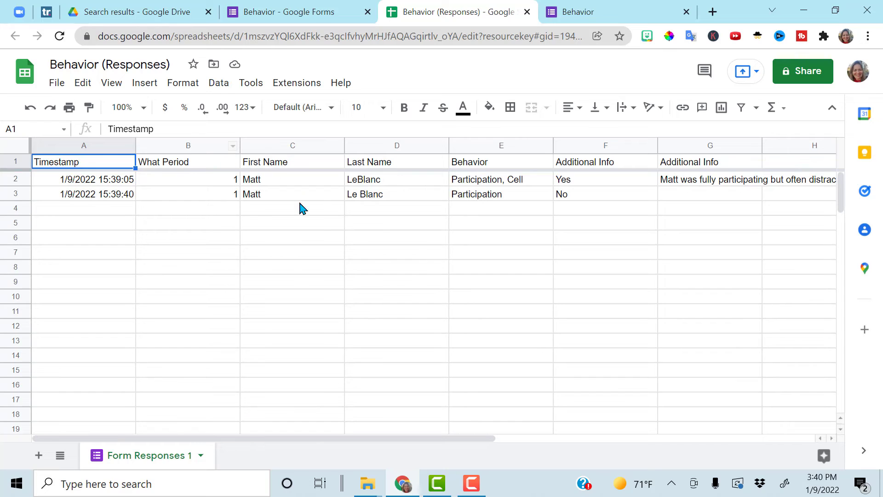
# - Sort the Behavior (Responses) sheet A to Z by column C (First Name), then select column B
pyautogui.click(289, 145)
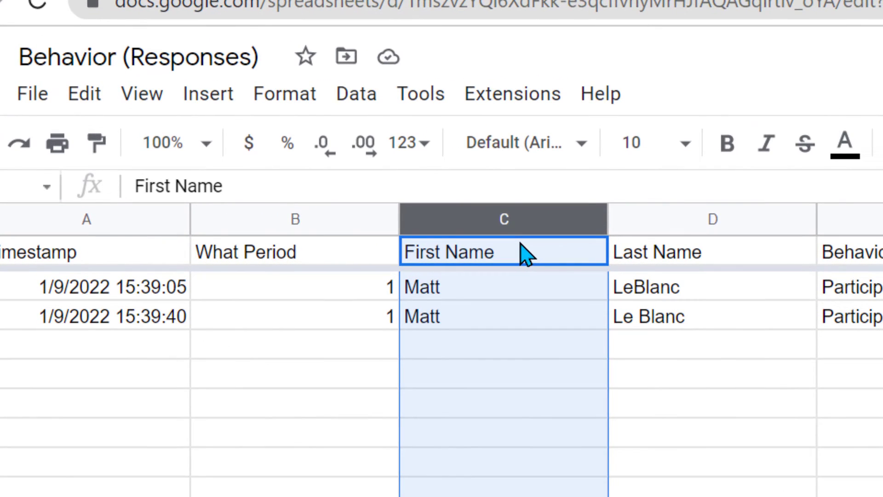
pyautogui.click(354, 99)
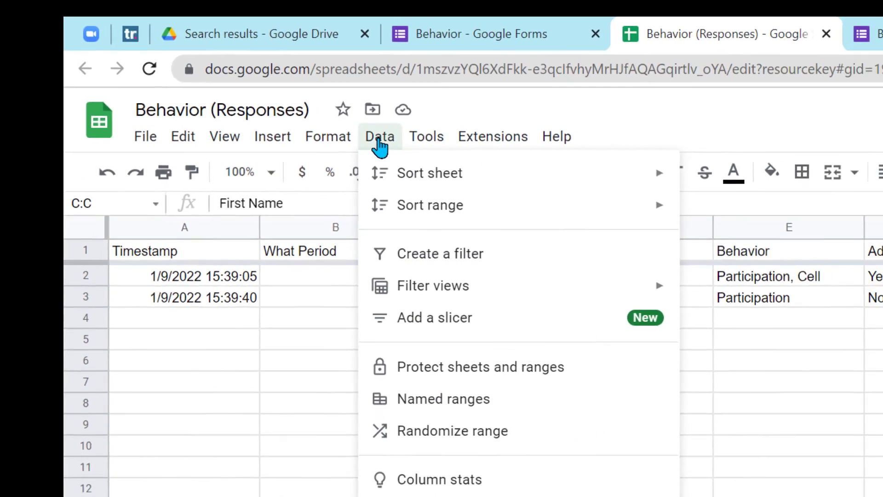
pyautogui.moveTo(459, 144)
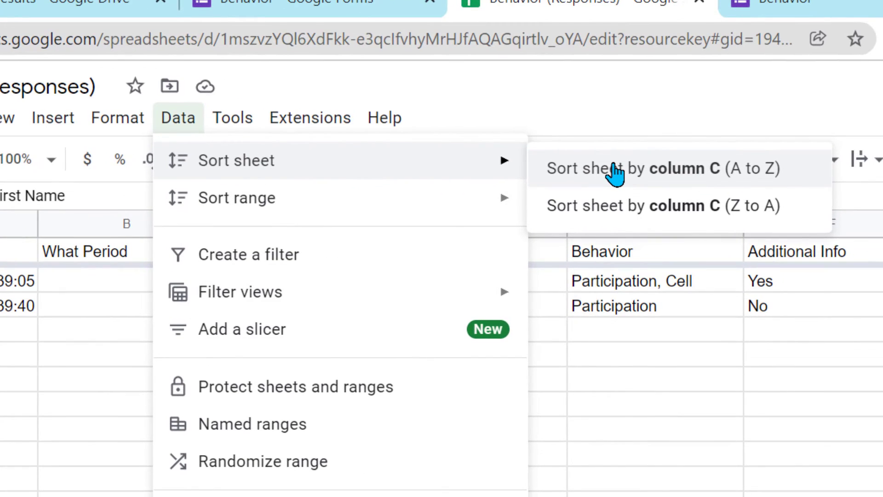
pyautogui.click(614, 167)
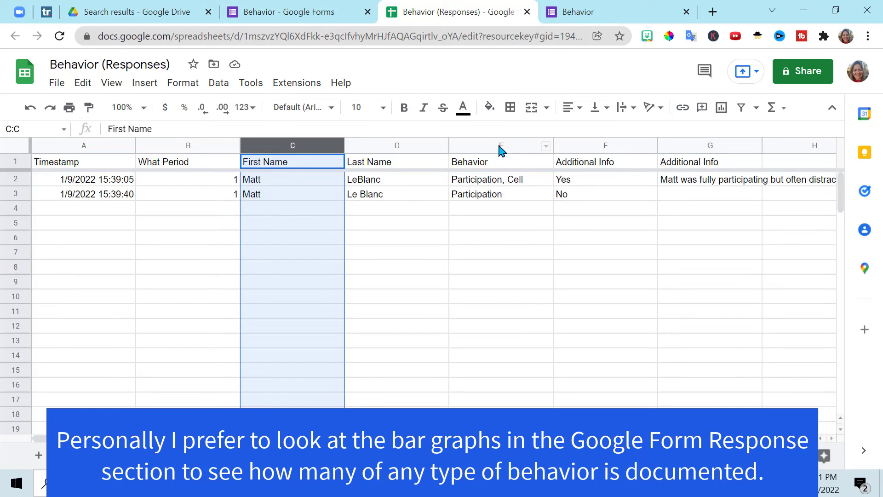
pyautogui.click(197, 147)
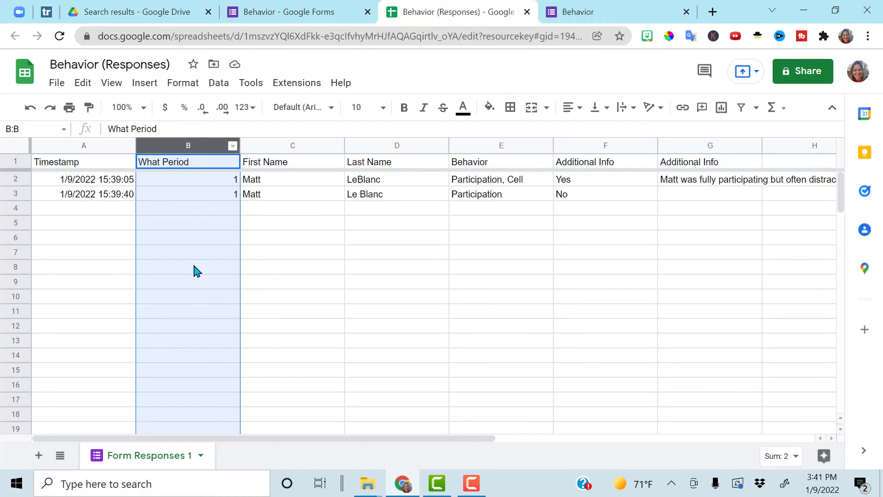